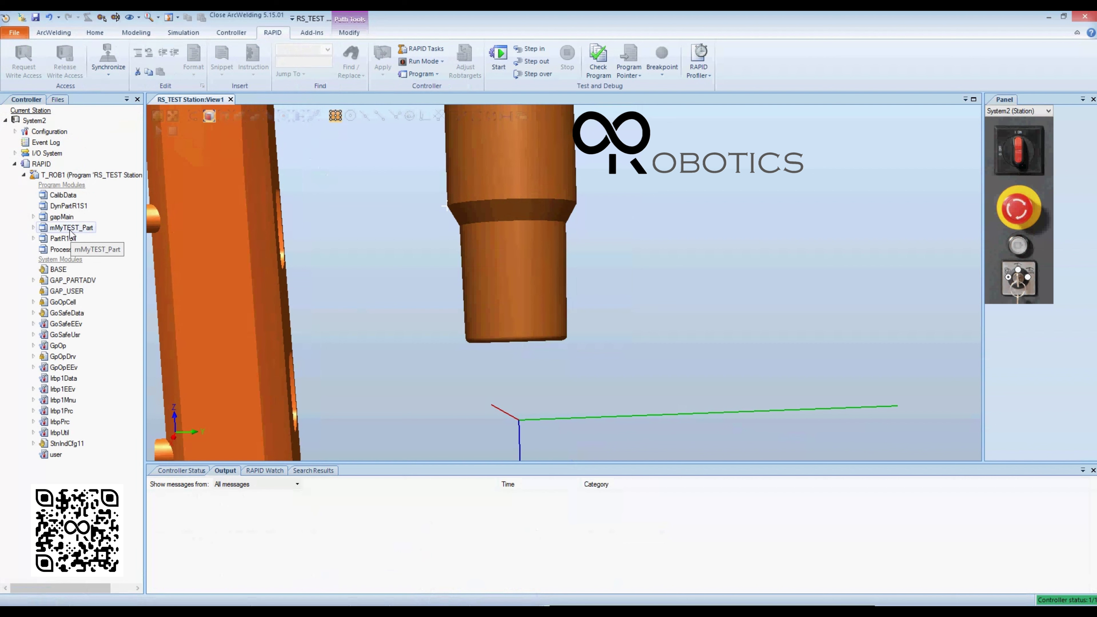
Step: Review the RAPID code of the mMyTEST_Part module, close it and return to the arc welding program tree
double_click(41, 228)
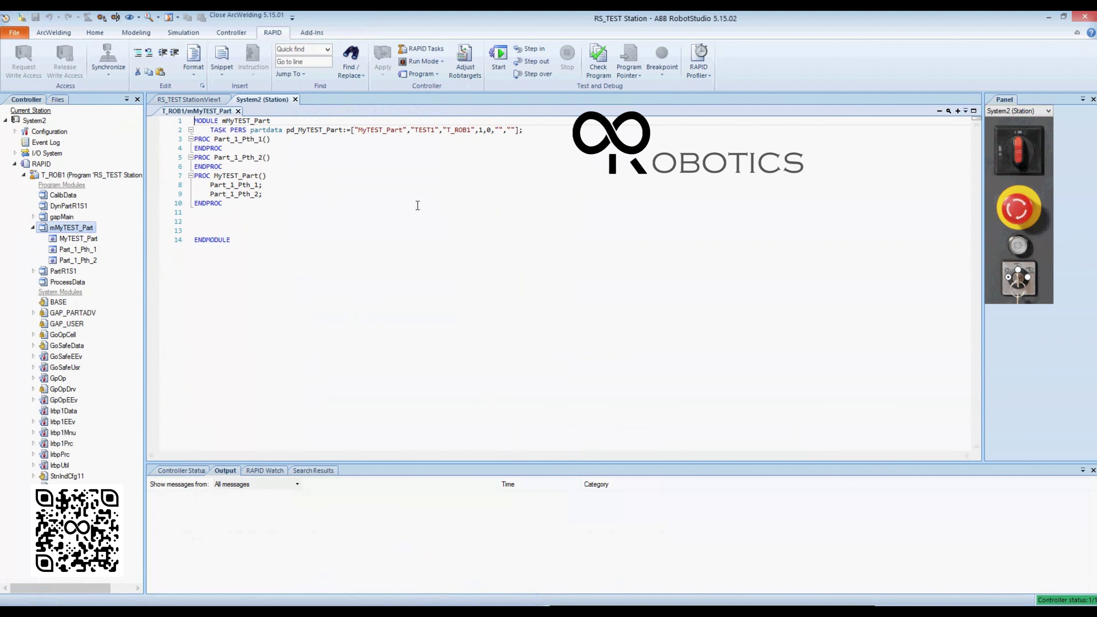
click(238, 112)
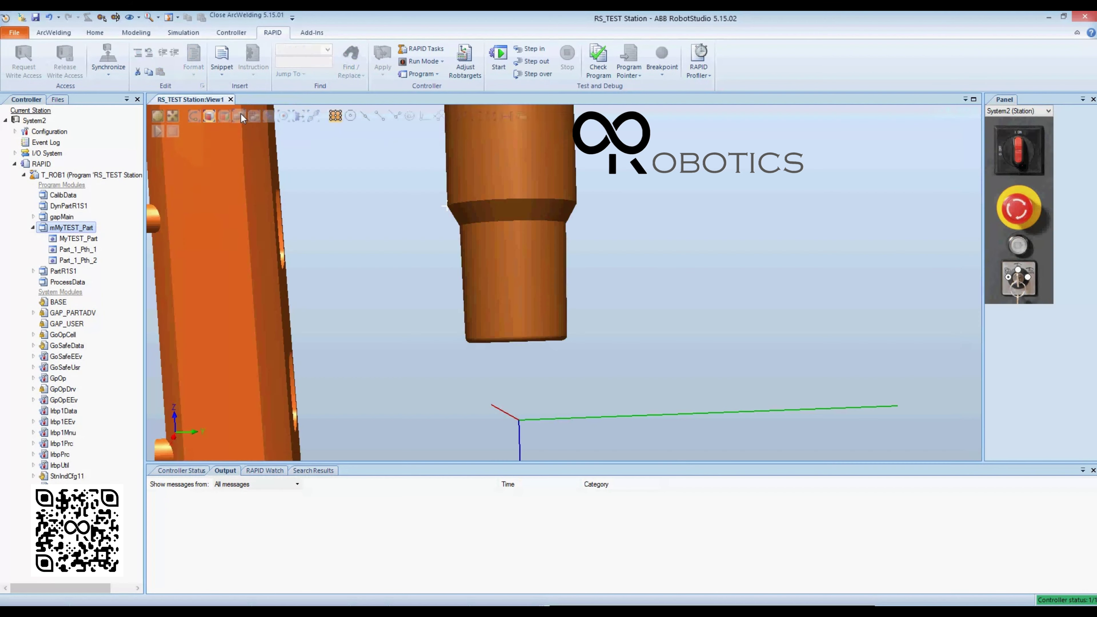
click(54, 32)
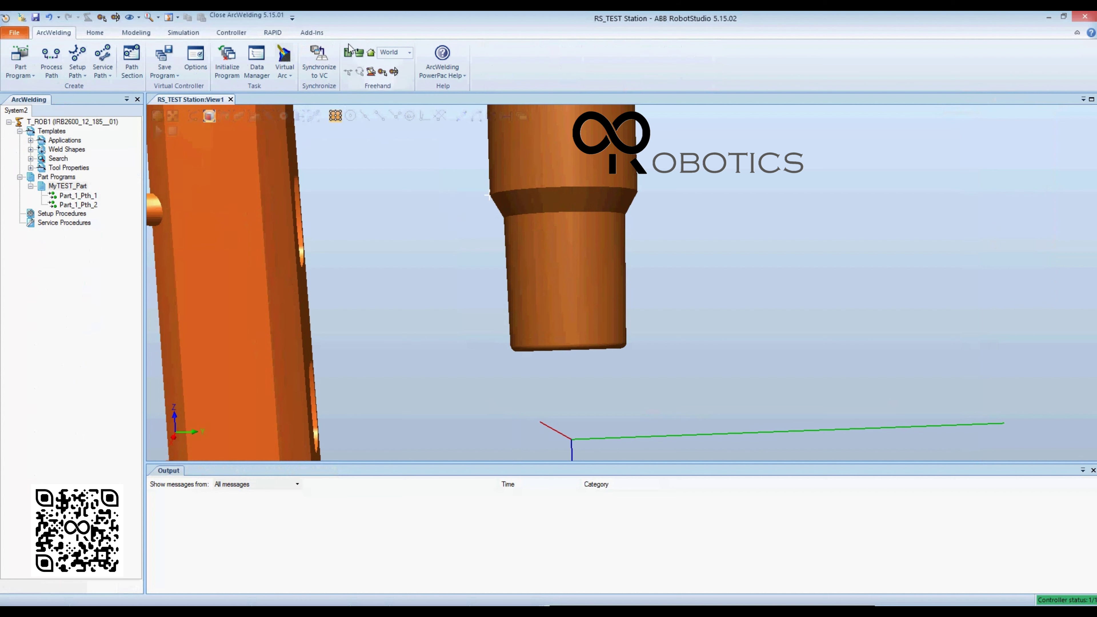
click(348, 54)
click(369, 56)
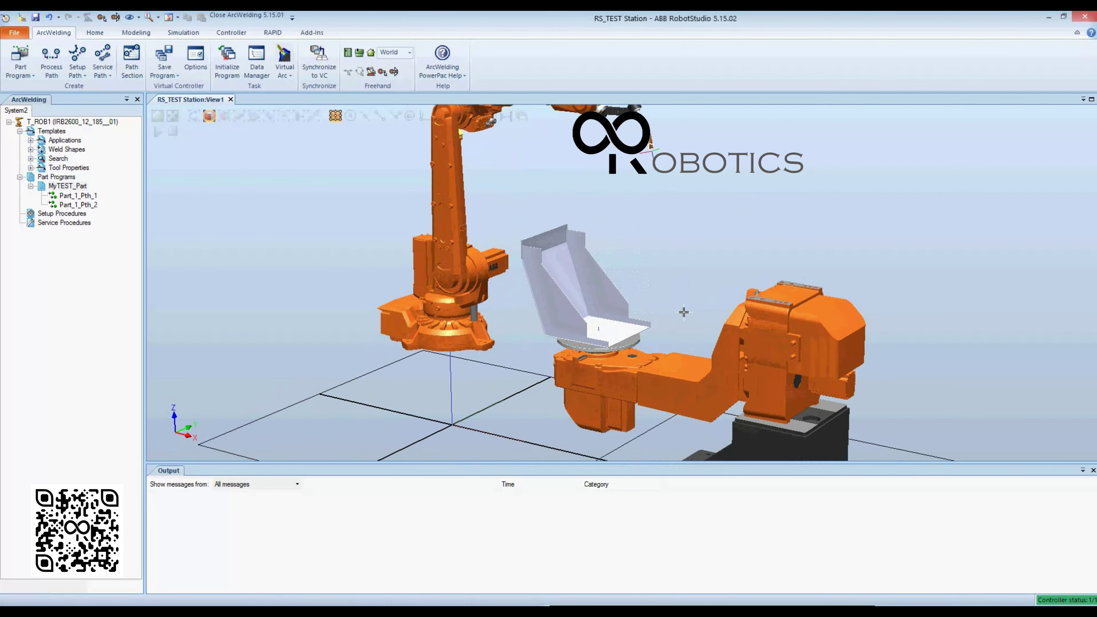
Step: Create a workobject moved by mechanical unit STN1 and make obSTN1 the active workobject again
click(108, 37)
click(229, 76)
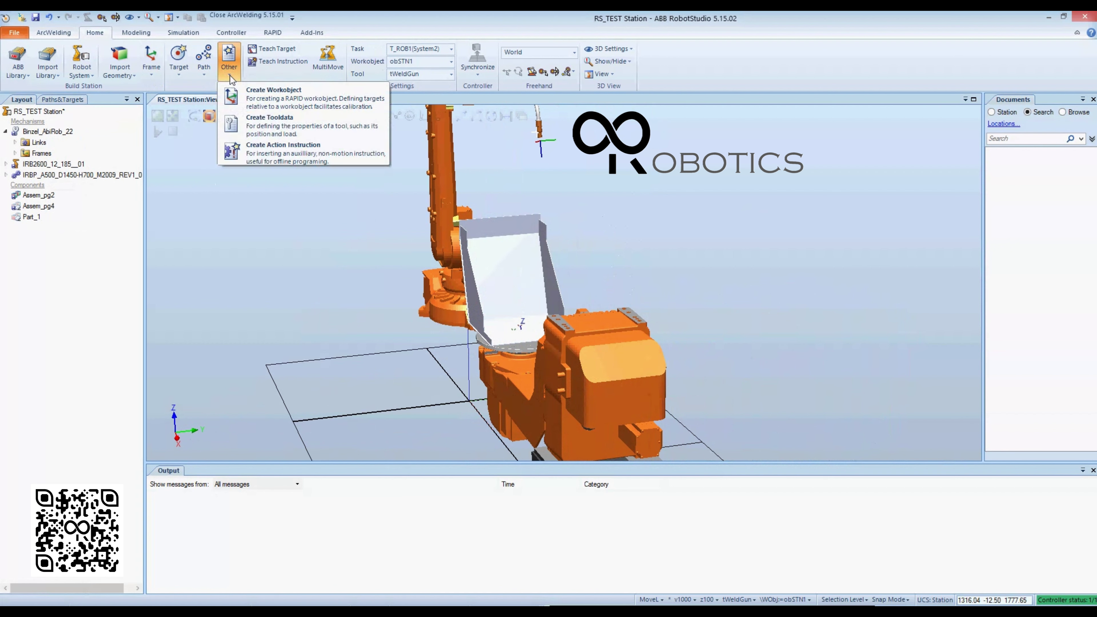
click(303, 95)
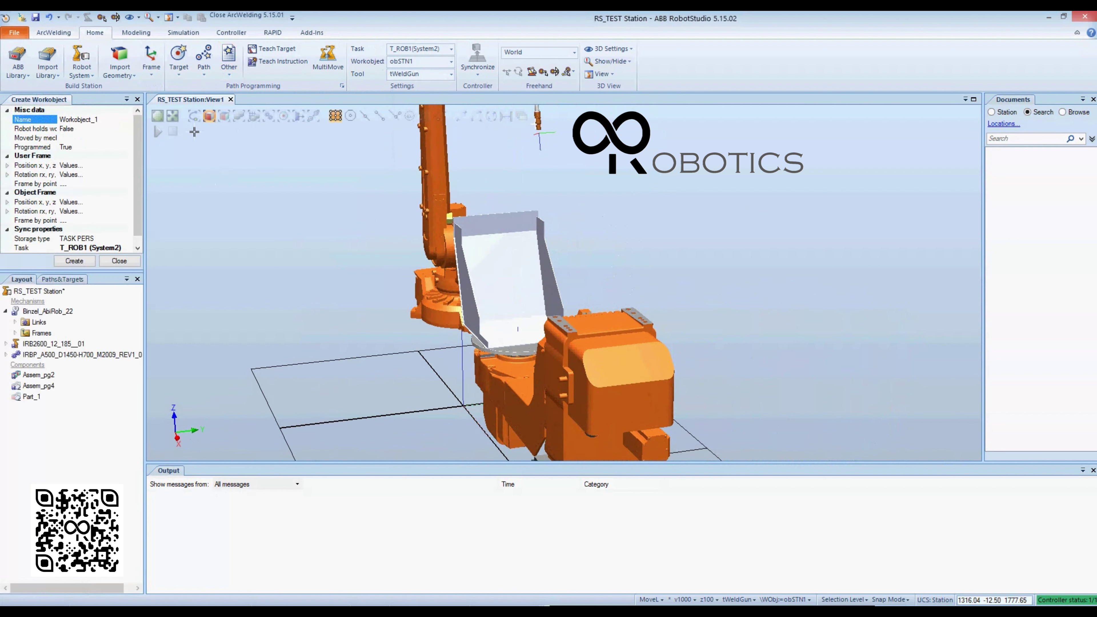
double_click(109, 120)
click(89, 138)
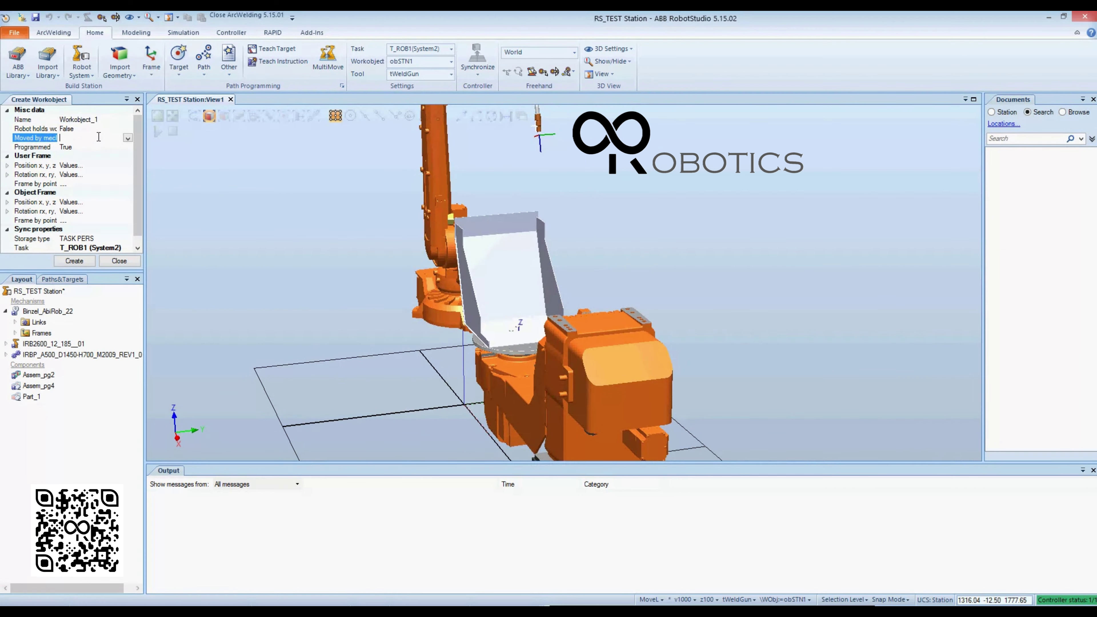
click(128, 138)
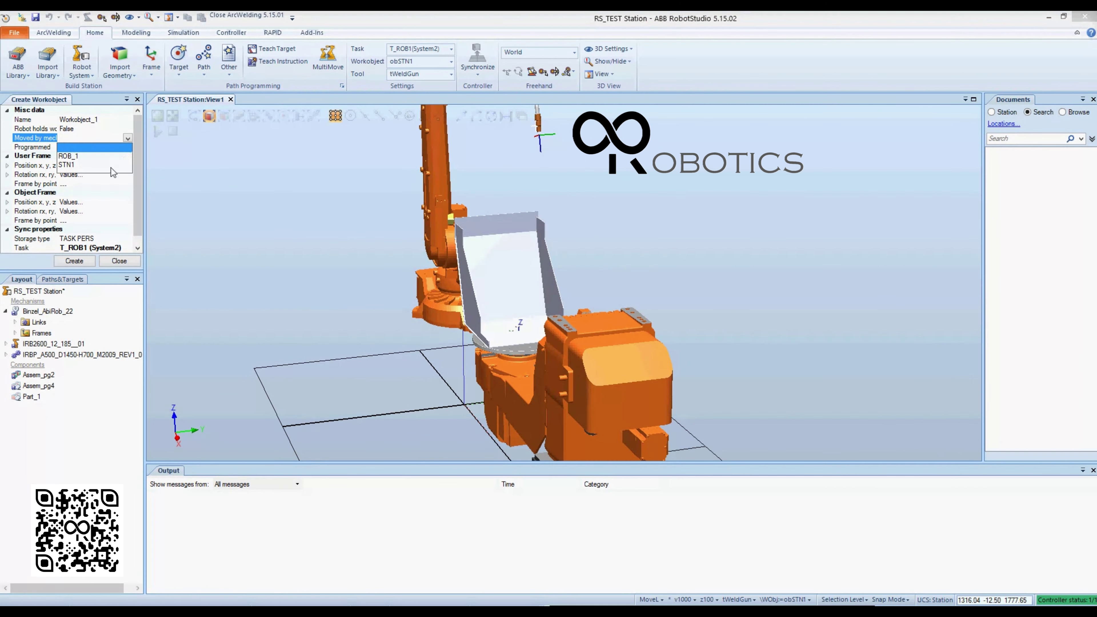
click(81, 166)
click(105, 148)
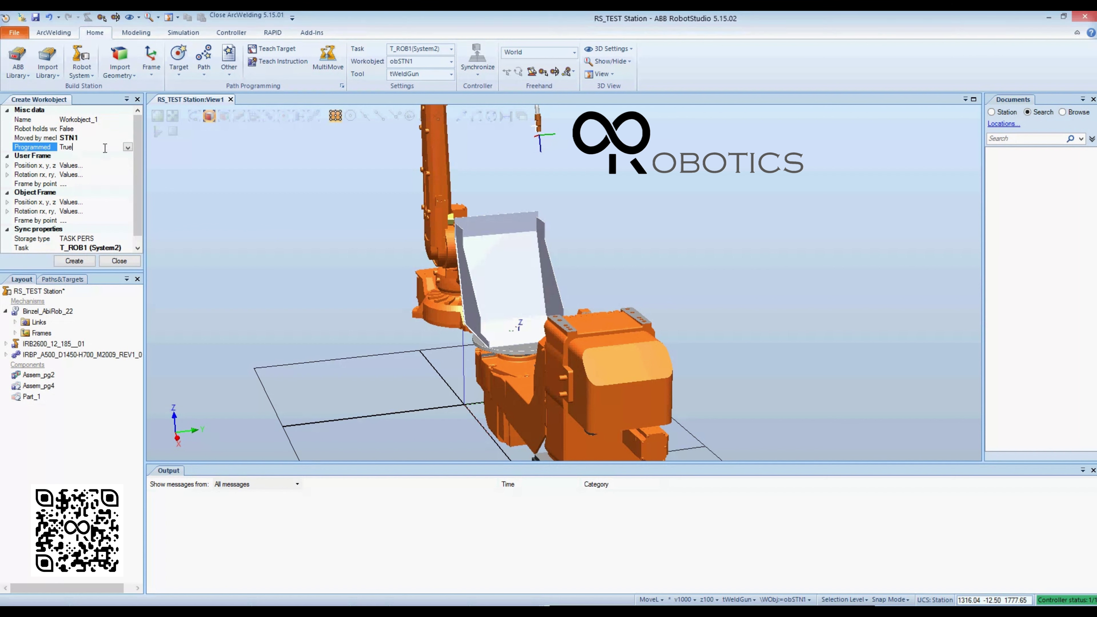
click(128, 147)
click(115, 166)
click(87, 263)
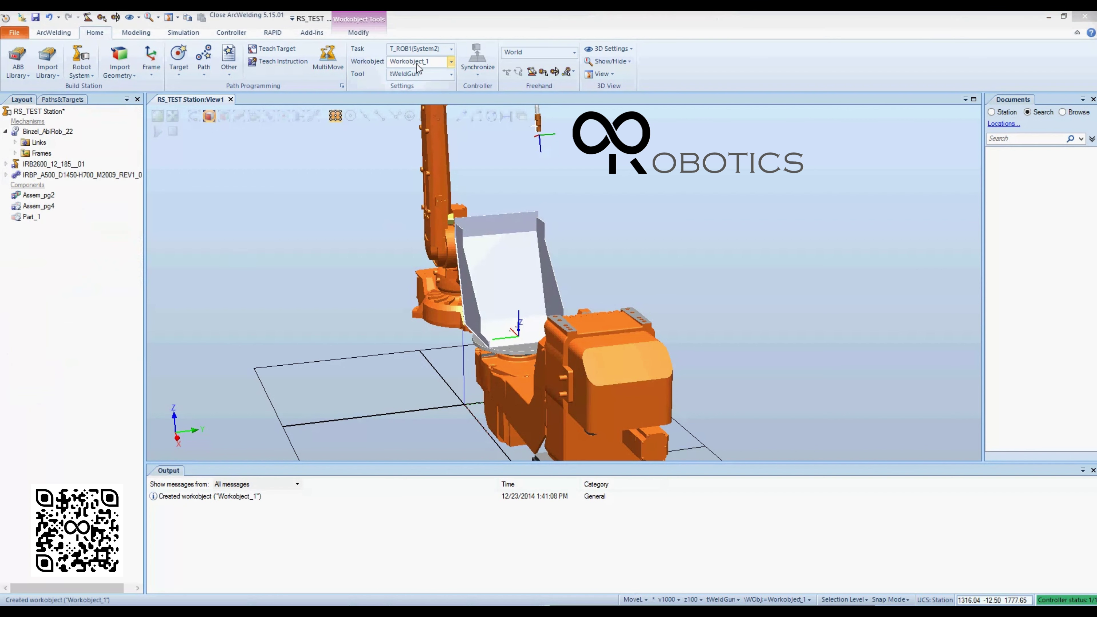
click(451, 65)
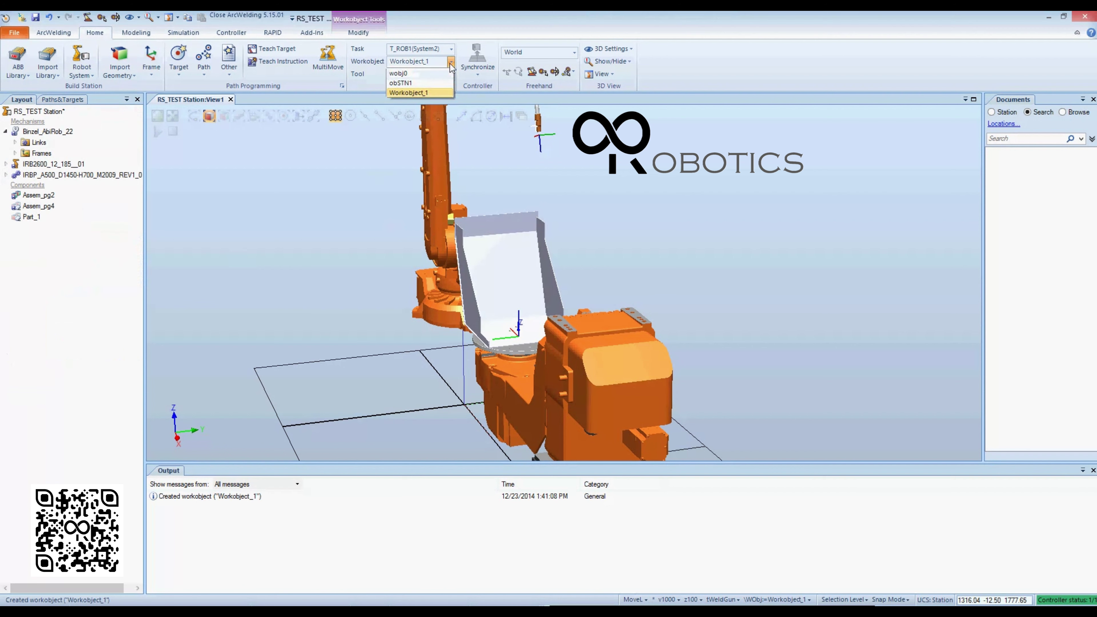
click(405, 84)
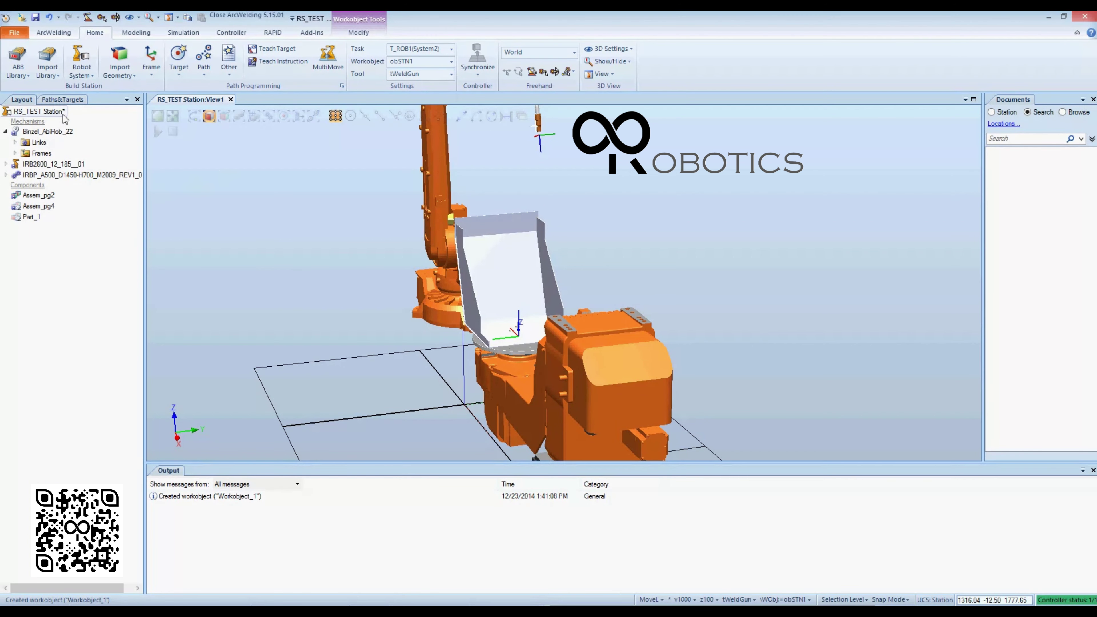
Step: Examine the station's tooldata and expand the workobjects obSTN1, wobj0 and Workobject_1 to inspect their object frames and targets
click(61, 99)
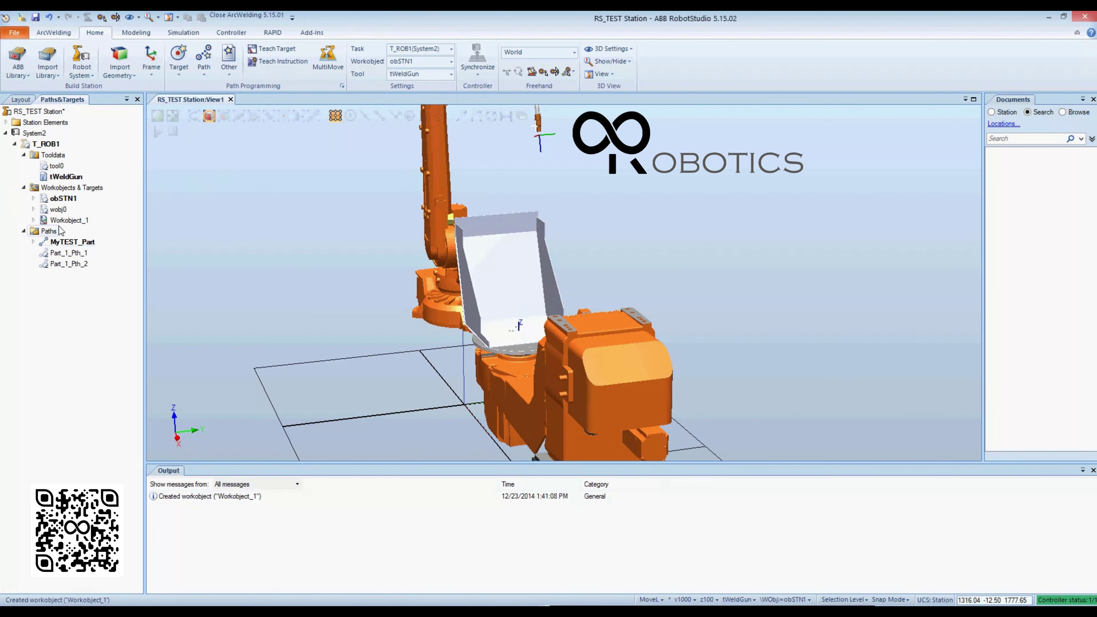
click(65, 34)
click(90, 34)
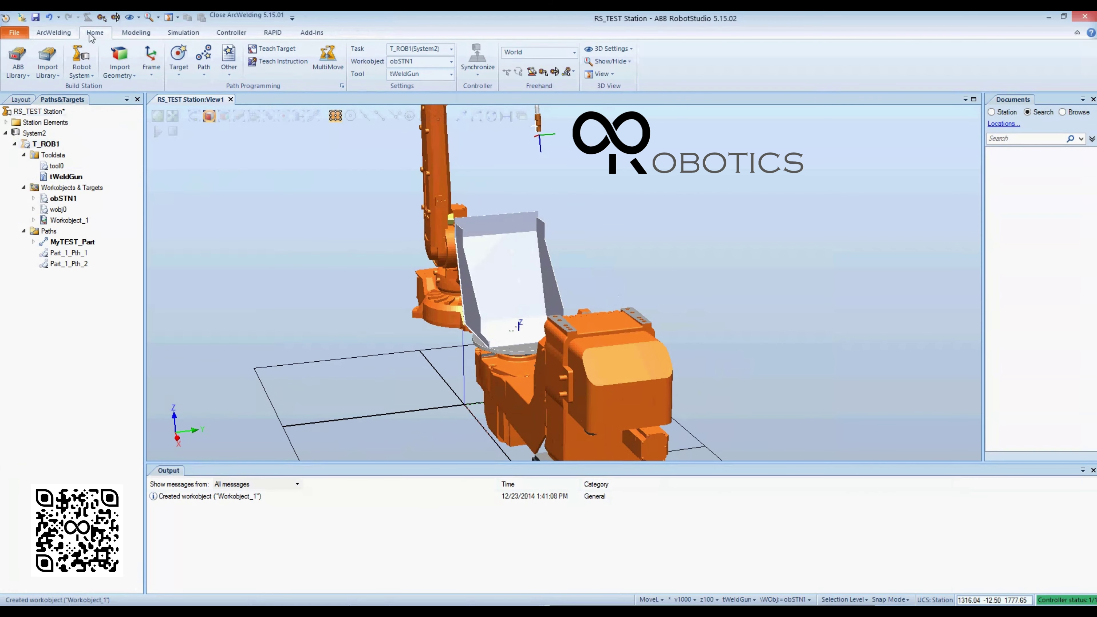
click(22, 100)
click(62, 99)
click(65, 176)
click(61, 167)
click(65, 176)
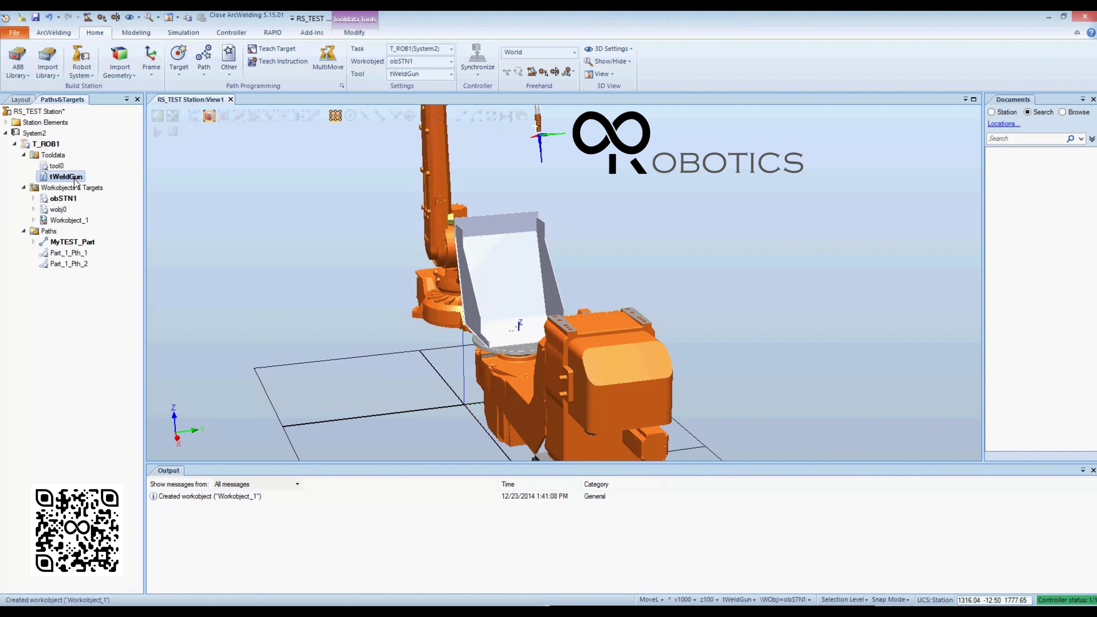
click(63, 199)
click(33, 199)
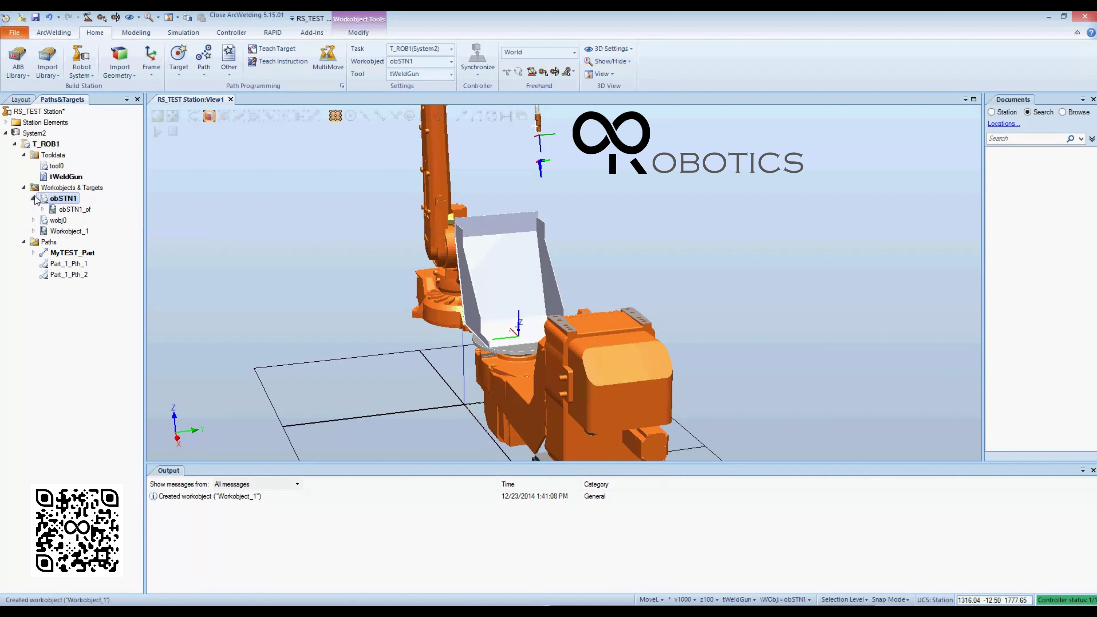
click(33, 220)
click(42, 209)
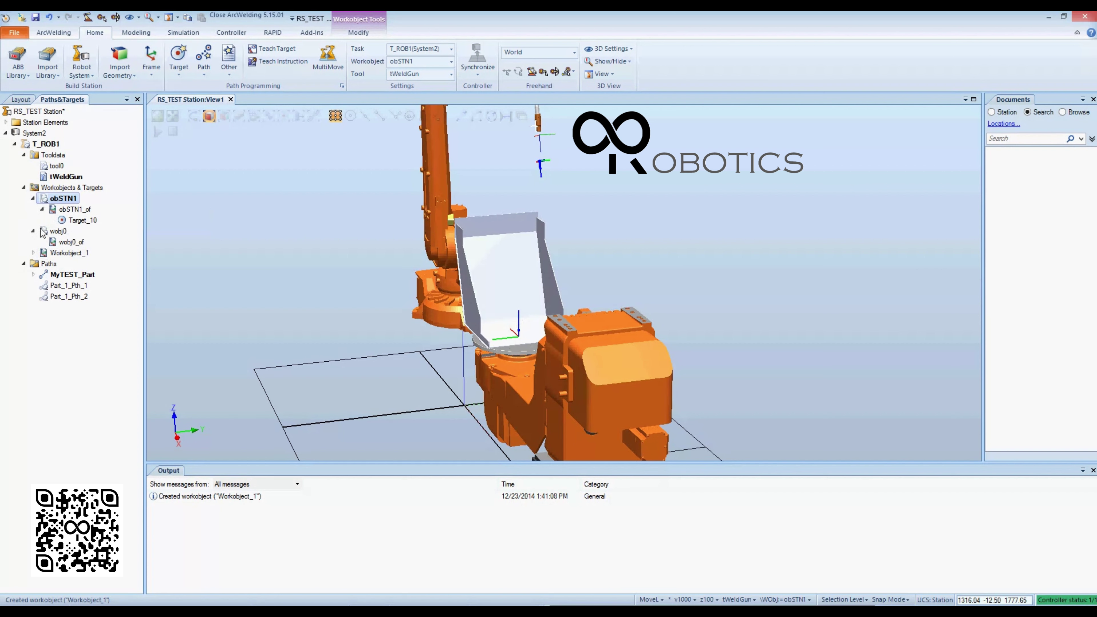
click(33, 253)
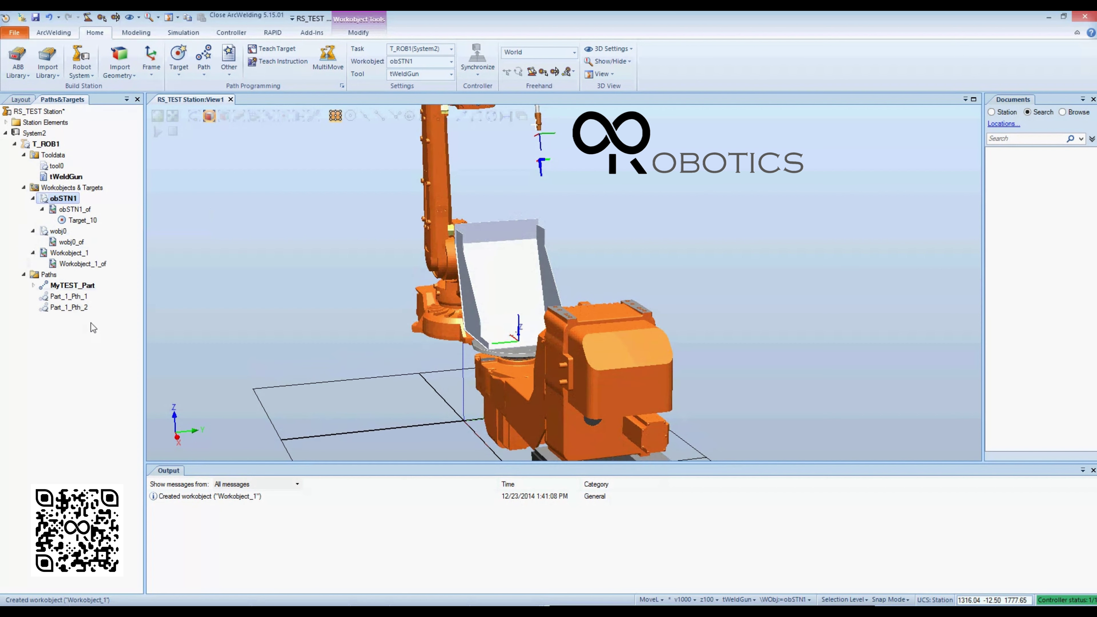
Step: Delete the workobject Workobject_1 from the T_ROB1 task
right_click(80, 257)
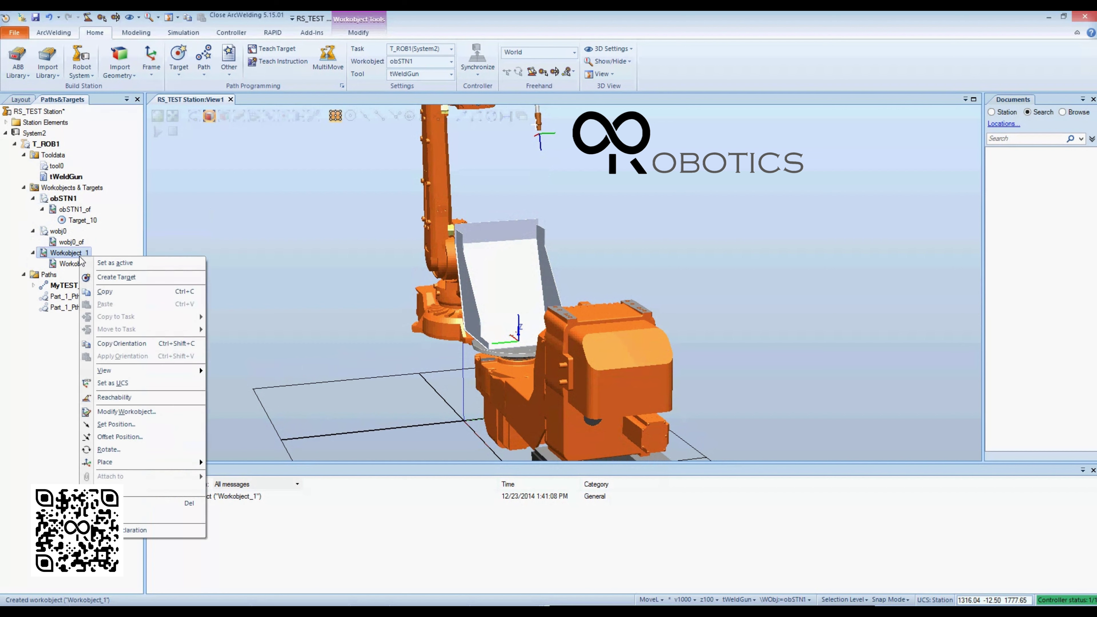
click(164, 503)
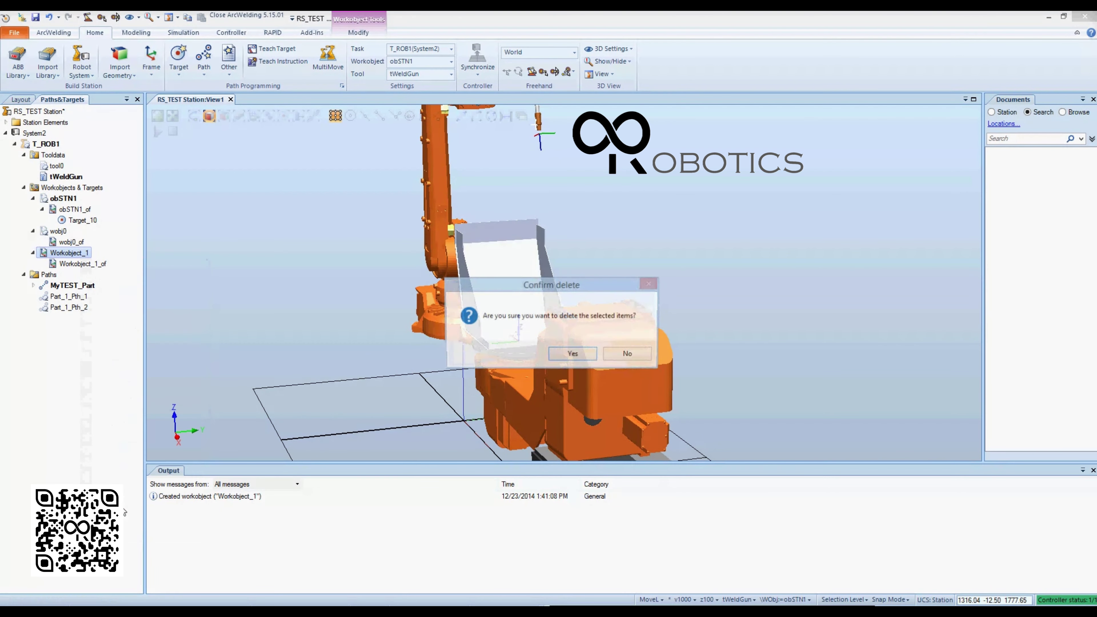
click(563, 355)
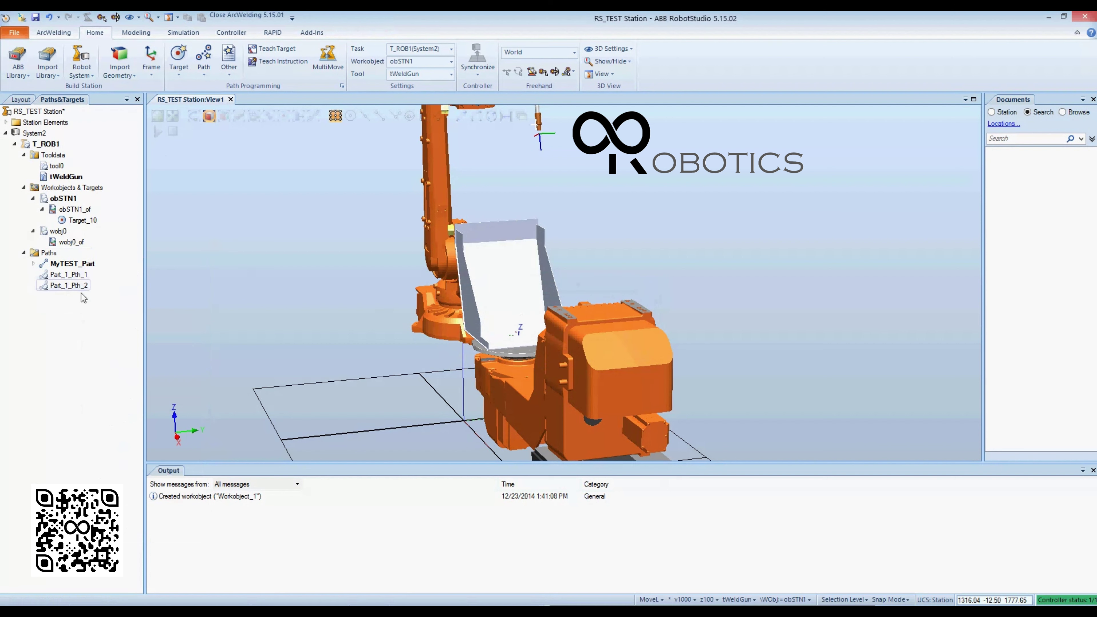
Step: Inspect the procedure calls to Part_1_Pth_1 and Part_1_Pth_2 inside the MyTEST_Part path, and collapse it again
click(54, 33)
click(96, 33)
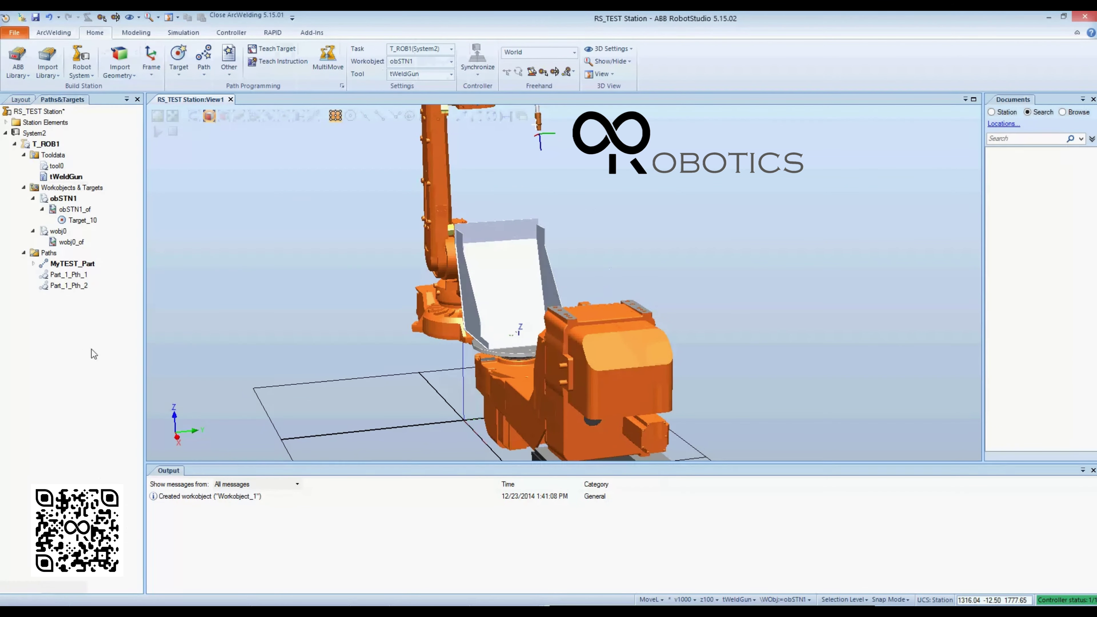
click(34, 263)
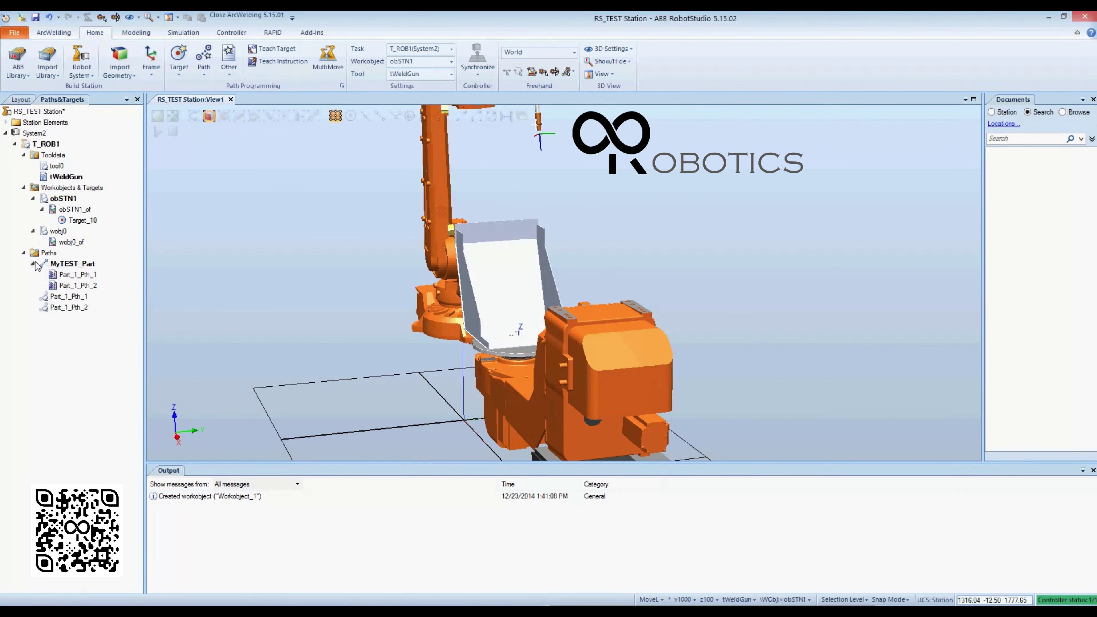
click(77, 275)
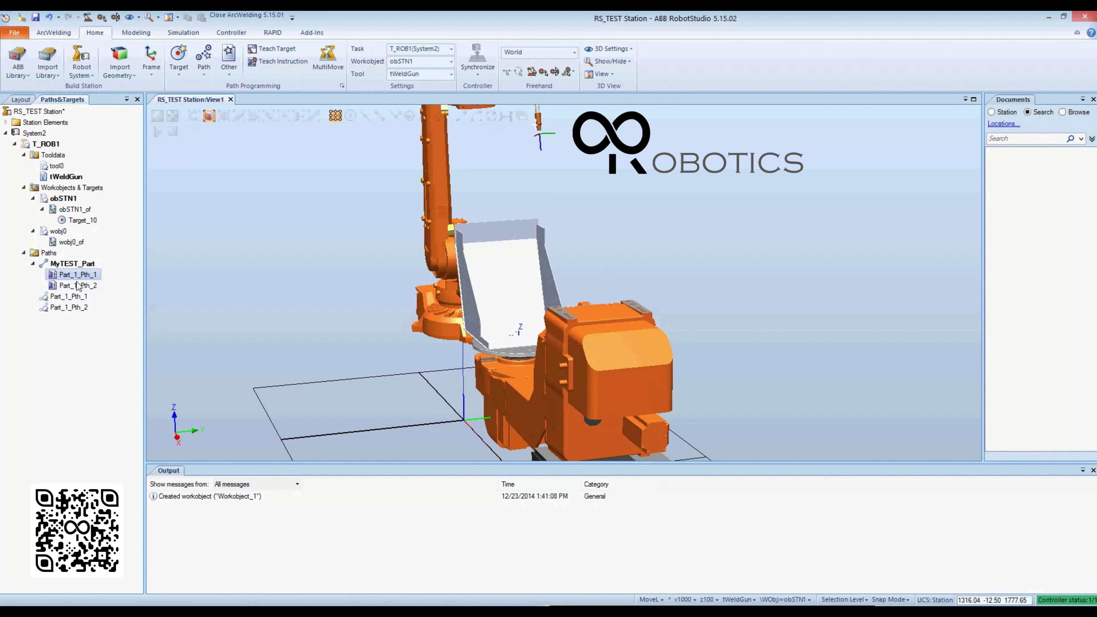
click(77, 286)
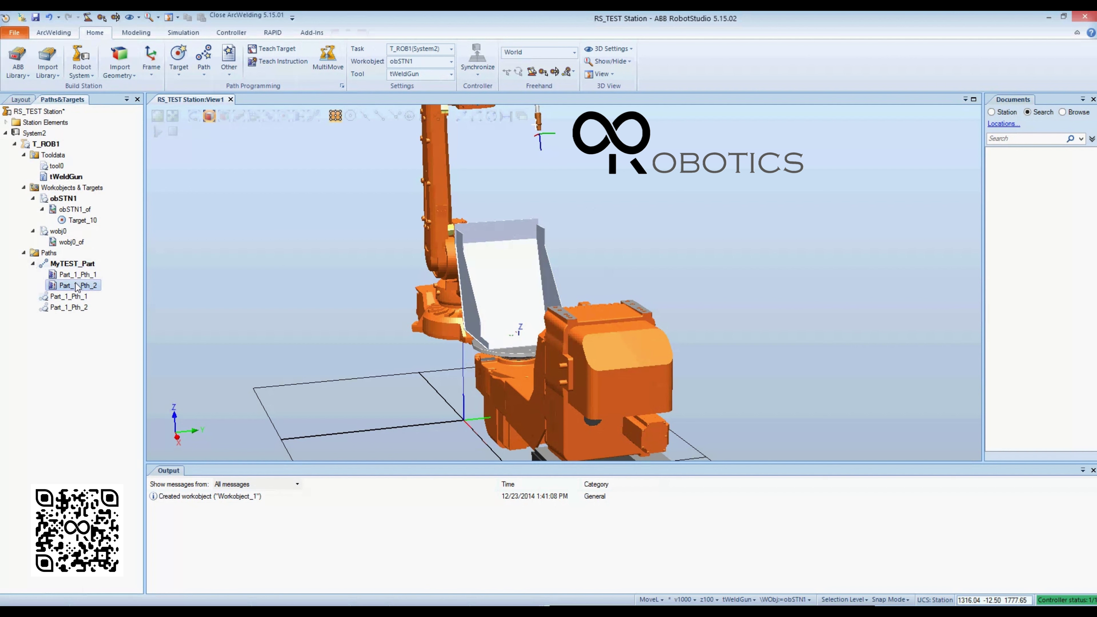
click(34, 264)
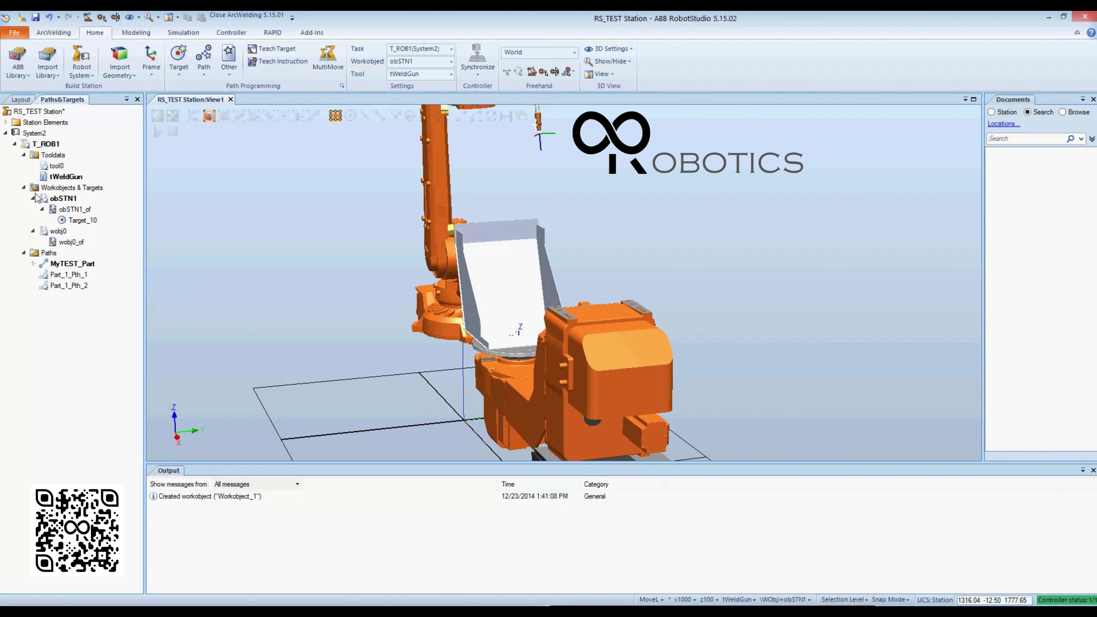
Step: Open Part_1_Pth_1 and Part_1_Pth_2 from the MyTEST_Part part program individually in the path view and compare them
click(60, 32)
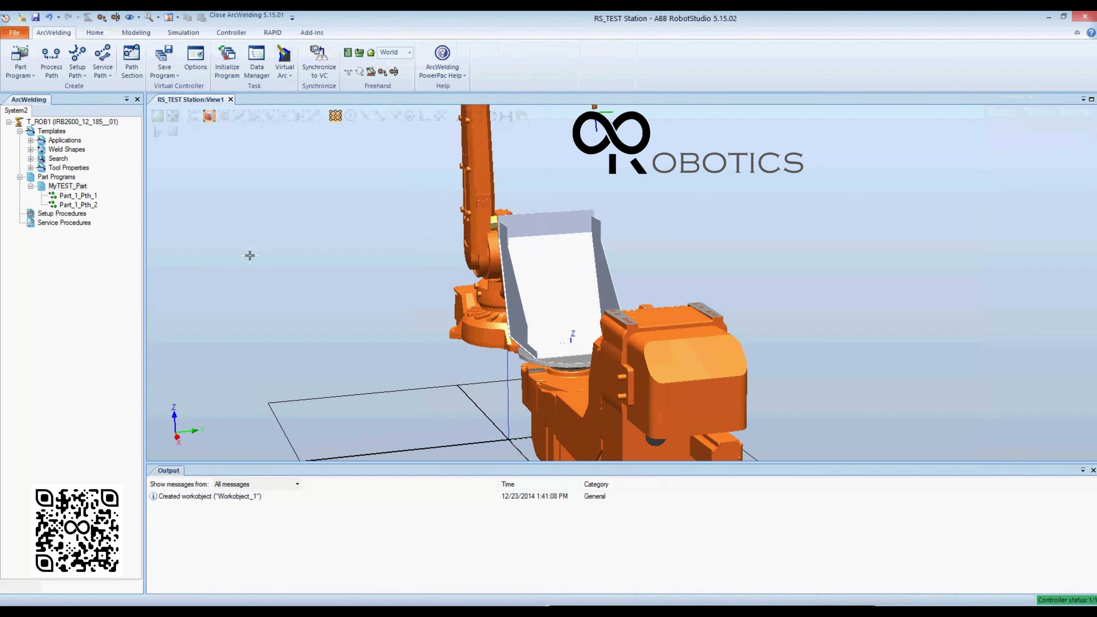
ctrl+shift+drag(204, 250, 328, 312)
right_click(90, 198)
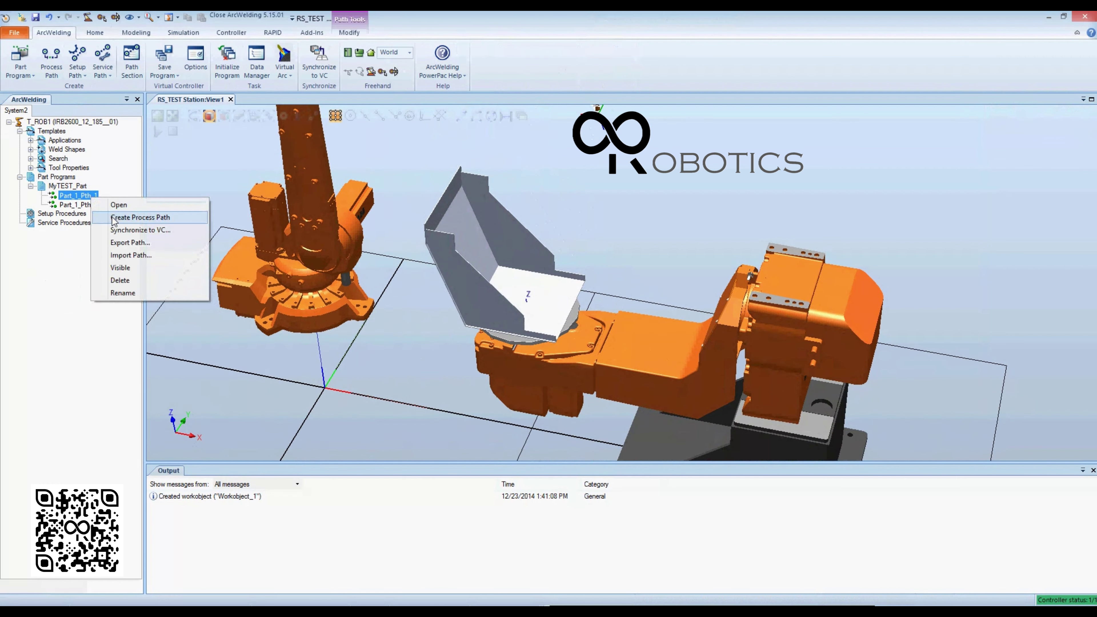
click(186, 209)
click(93, 206)
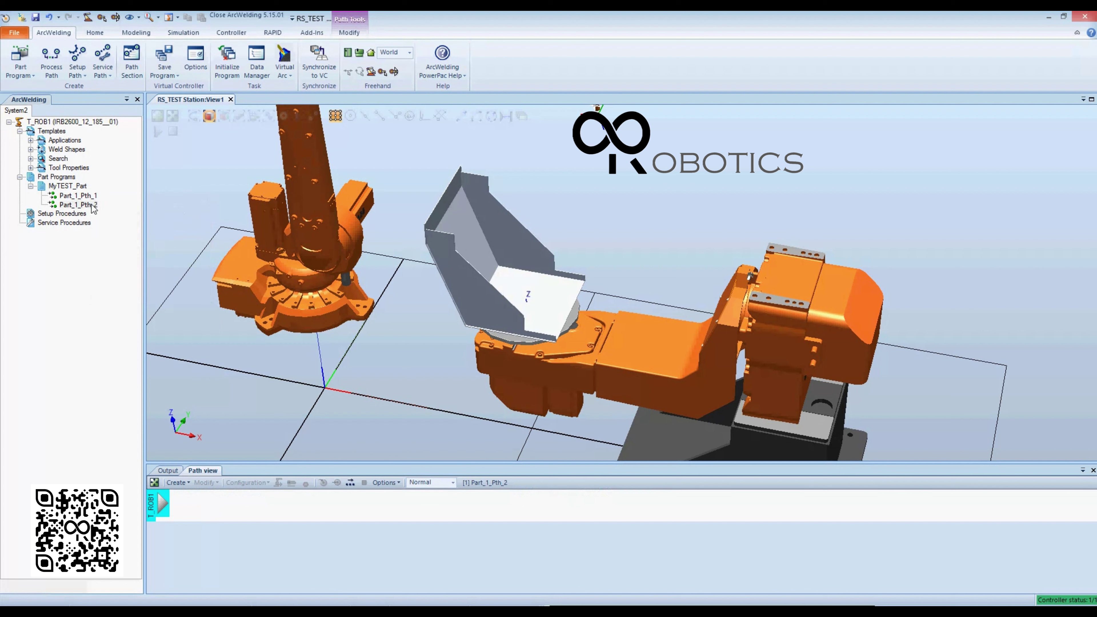
click(97, 199)
click(89, 207)
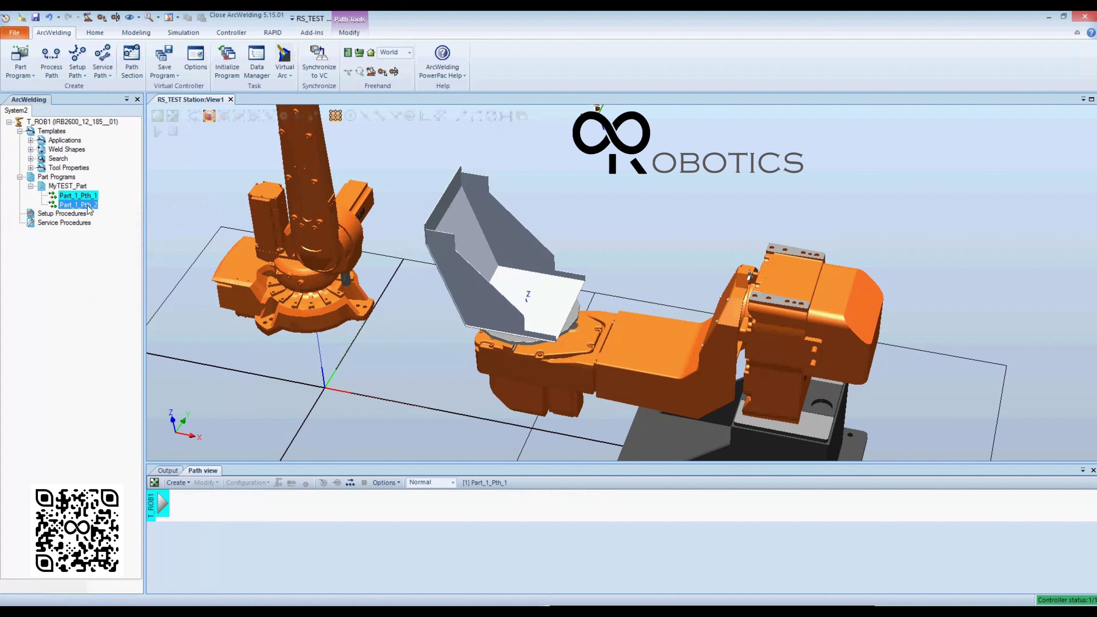
click(166, 509)
click(165, 509)
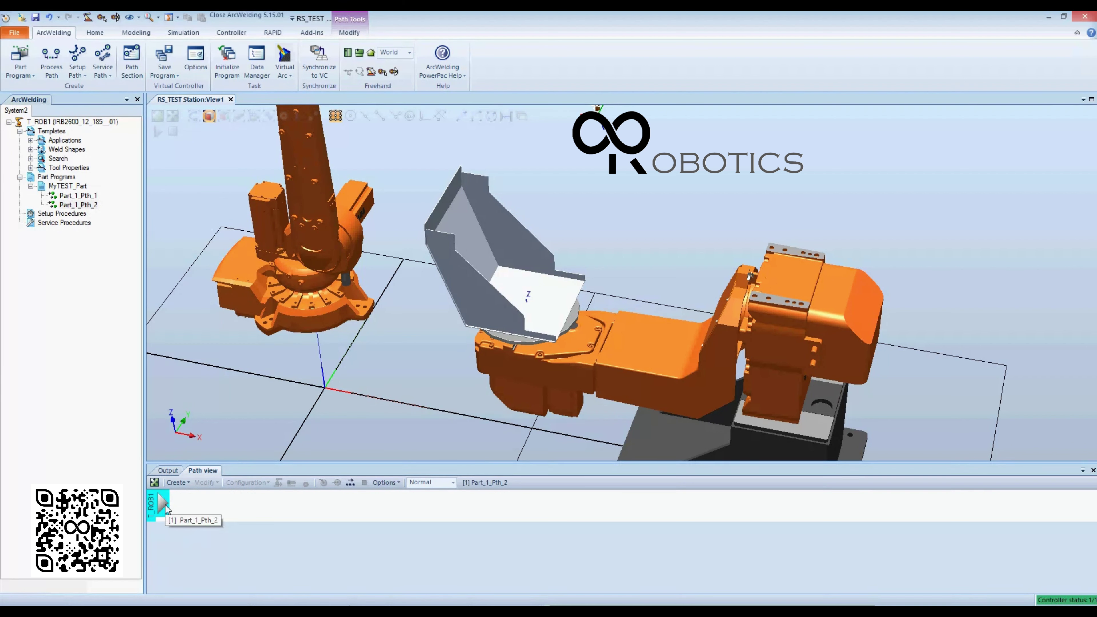
Step: Load both paths of MyTEST_Part together in the path view and open a new action instruction after Part_1_Pth_1
double_click(79, 187)
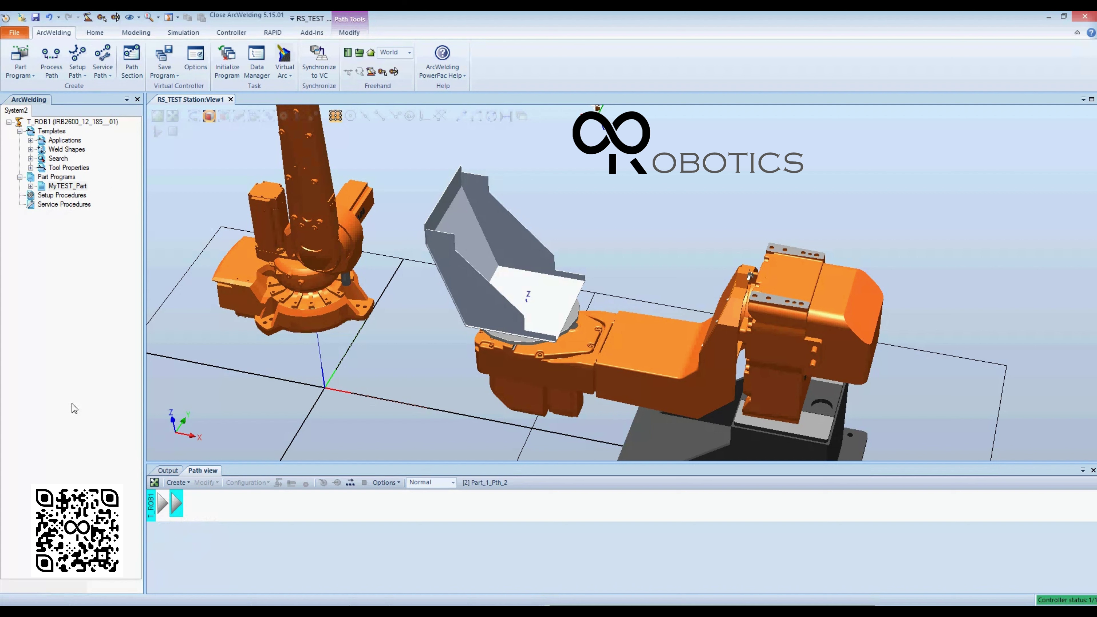
click(164, 510)
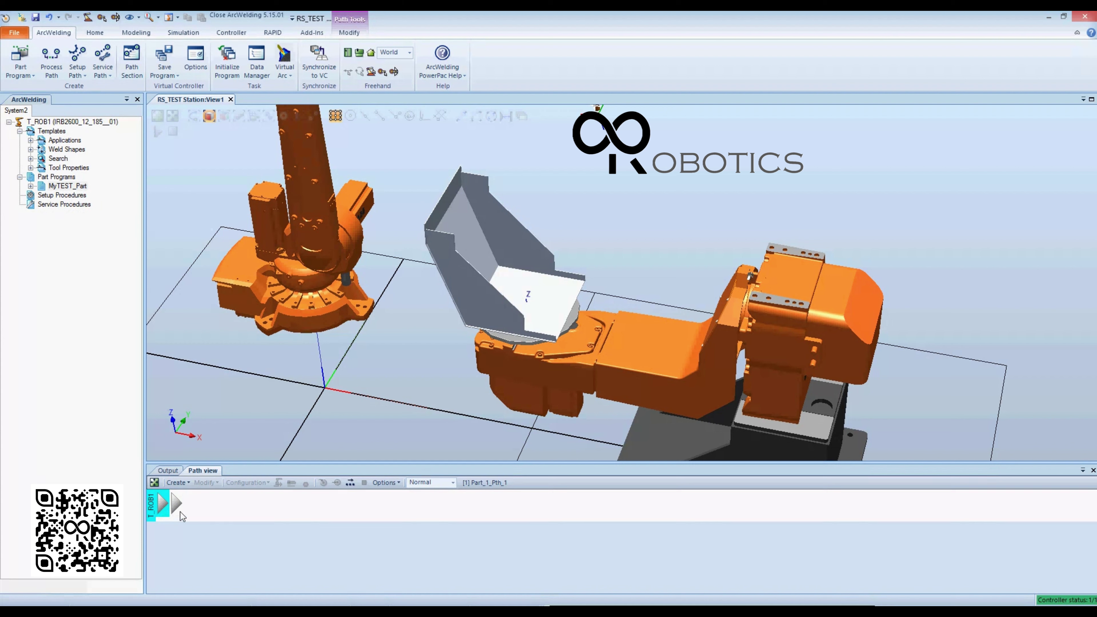
click(185, 484)
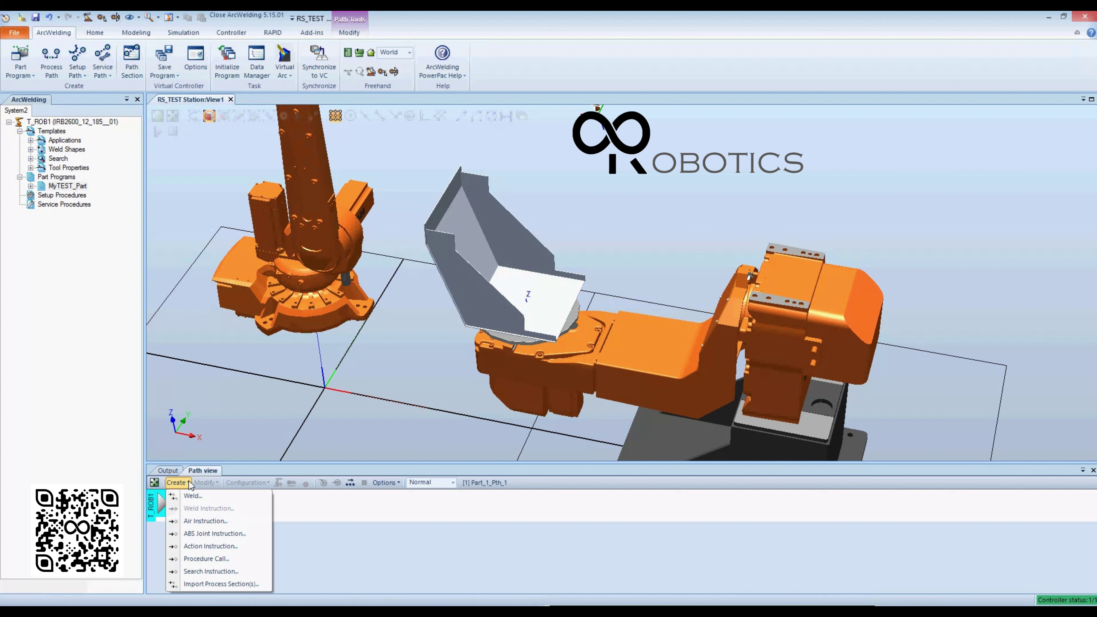
click(214, 546)
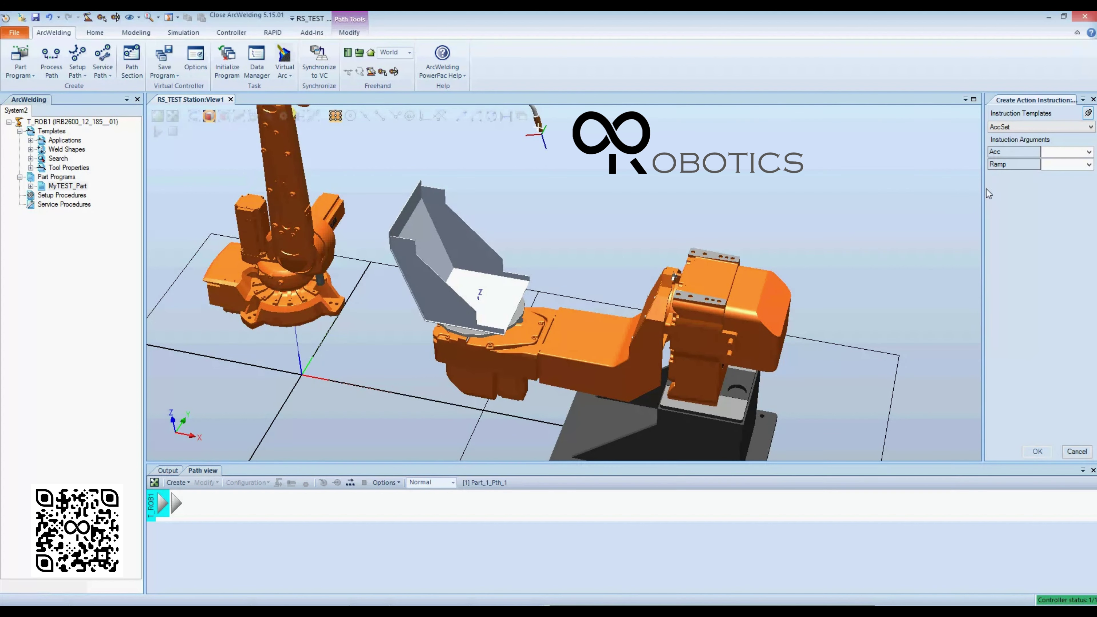
Step: Widen the action instruction pane, enlarge the 3D view and frame the robot, positioner and workpiece in it
drag(983, 193, 924, 189)
click(761, 159)
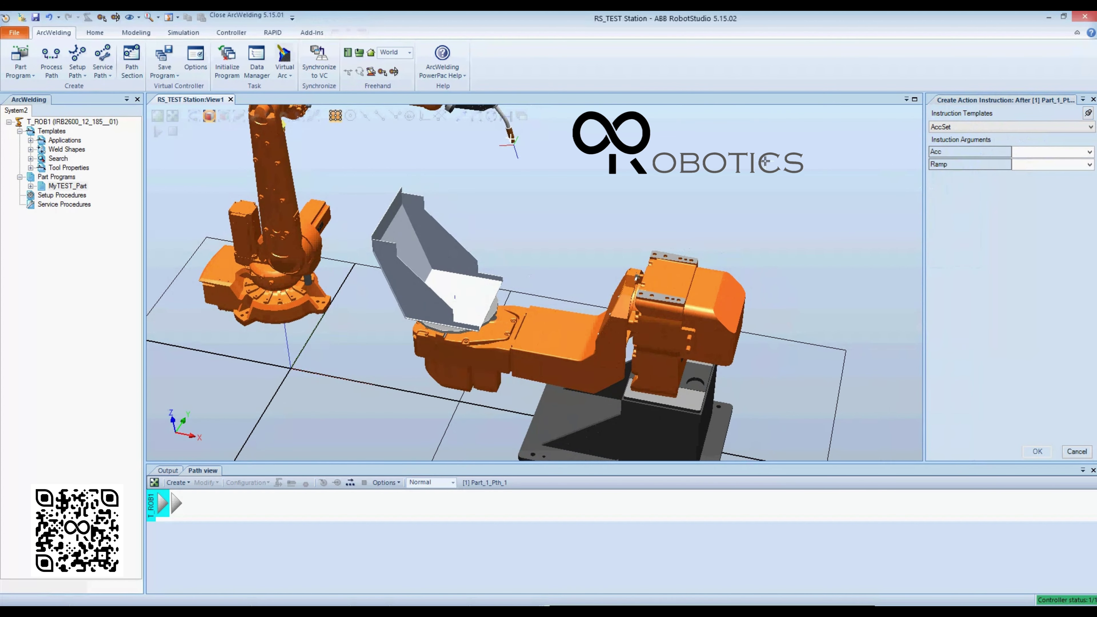
scroll(761, 160, down, 2)
ctrl+drag(762, 173, 771, 265)
ctrl+shift+drag(563, 392, 580, 410)
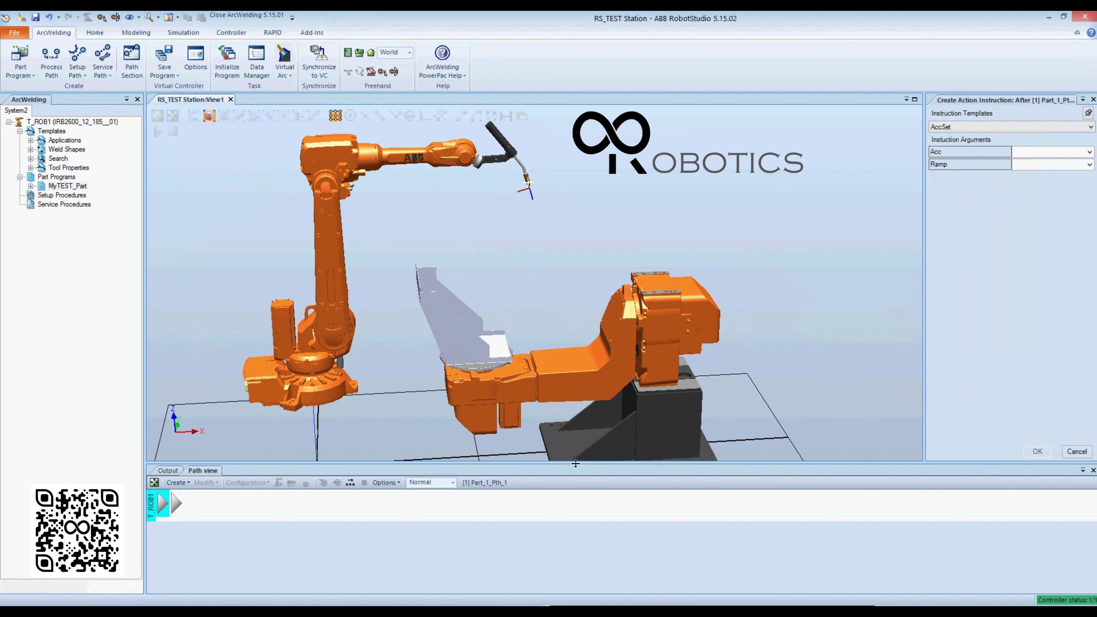
drag(576, 463, 576, 515)
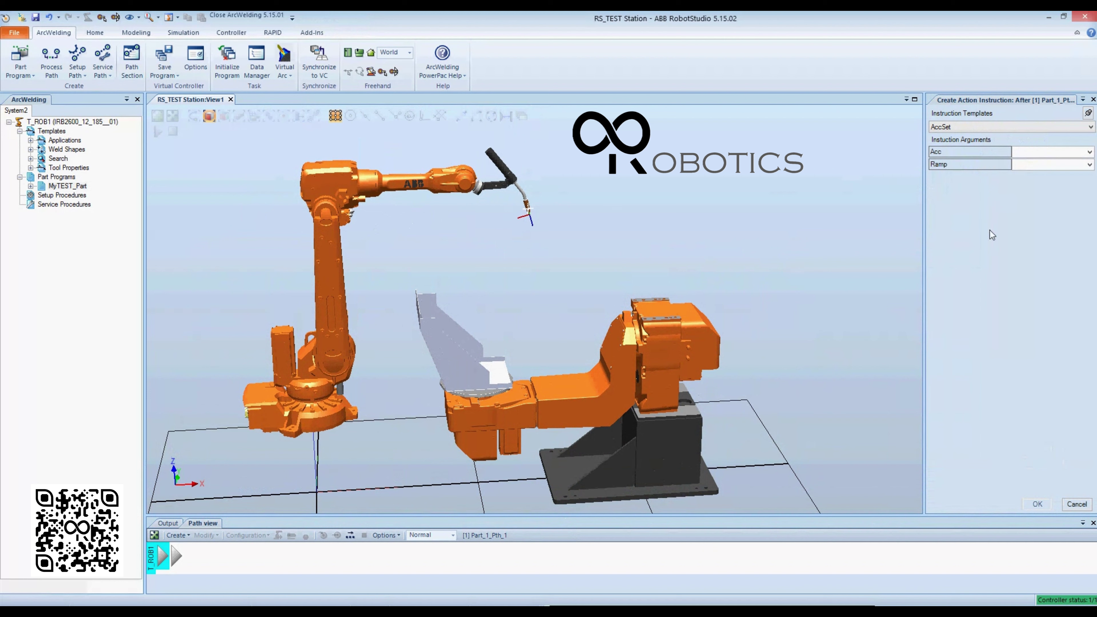
ctrl+shift+drag(820, 409, 455, 320)
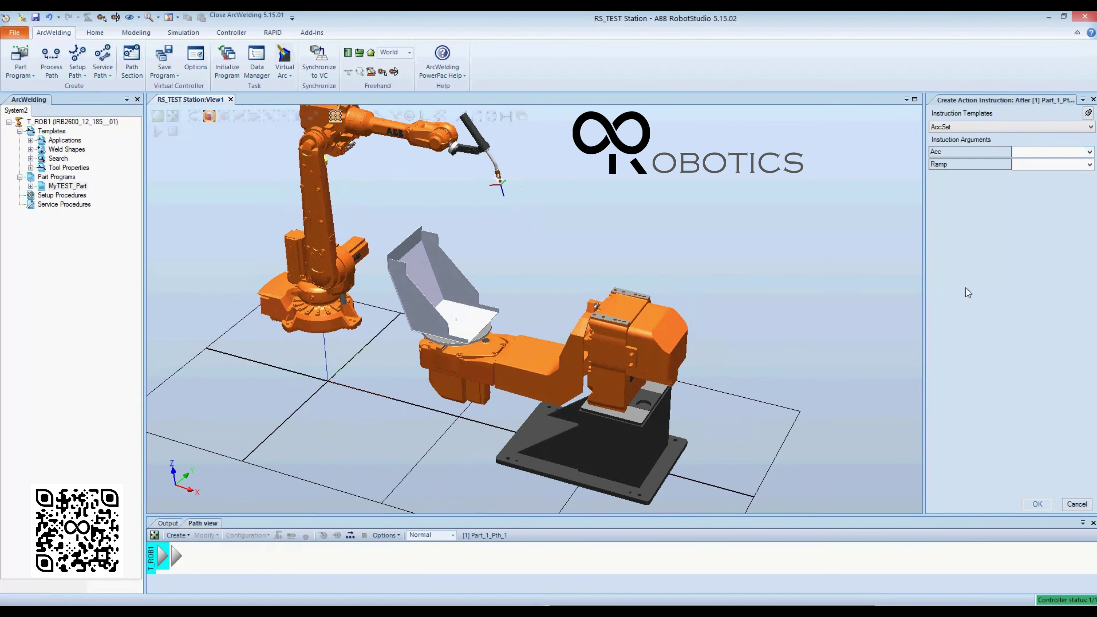
Step: Add an ActUnit action instruction with STN1 as the mechanical unit to Part_1_Pth_1
click(1024, 127)
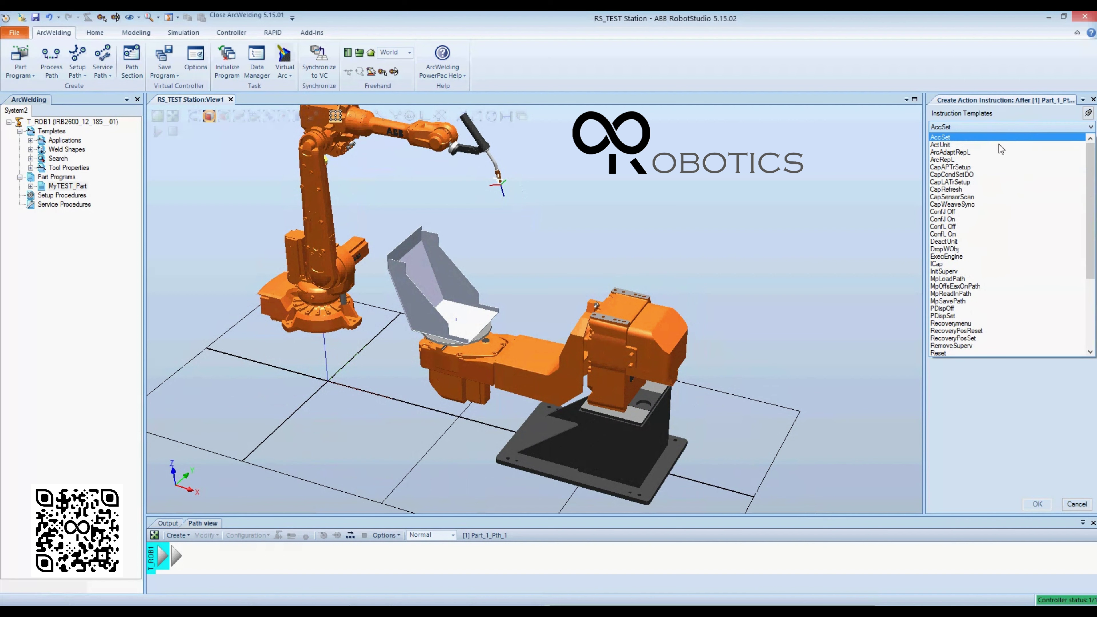
click(995, 145)
click(1056, 152)
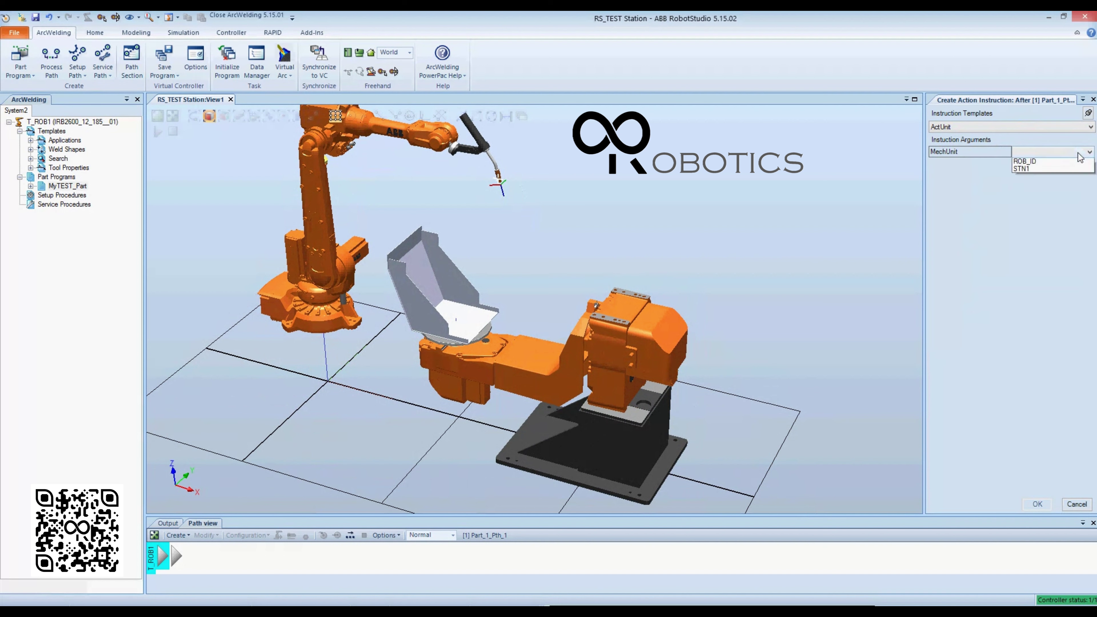
click(1029, 191)
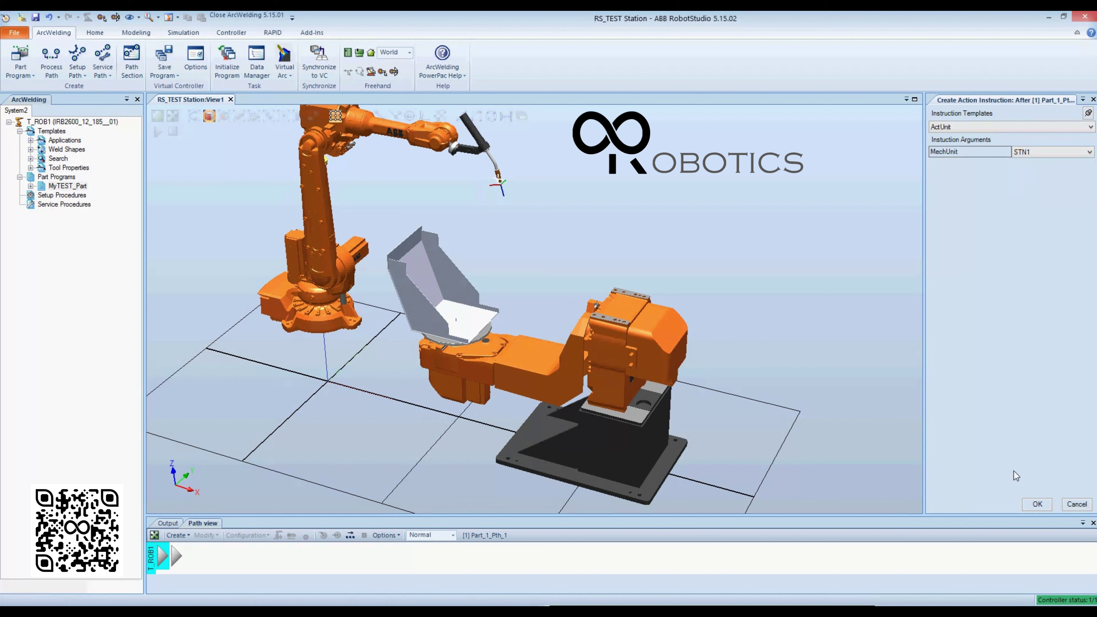
click(1038, 506)
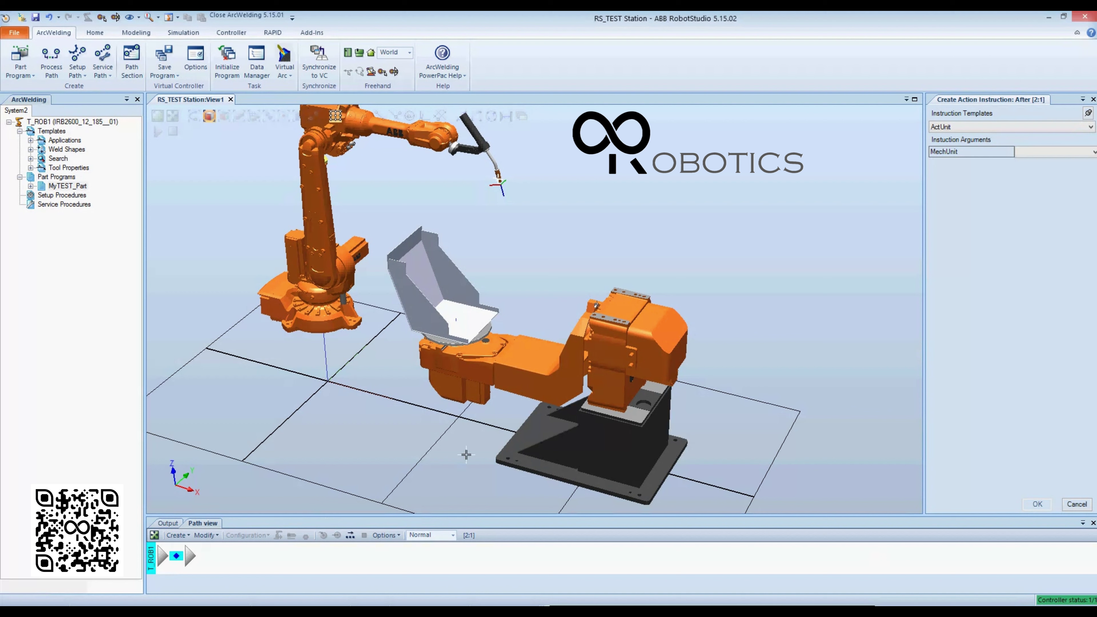
Step: Add a PDispOff action instruction after the ActUnit instruction in Part_1_Pth_1
click(1079, 127)
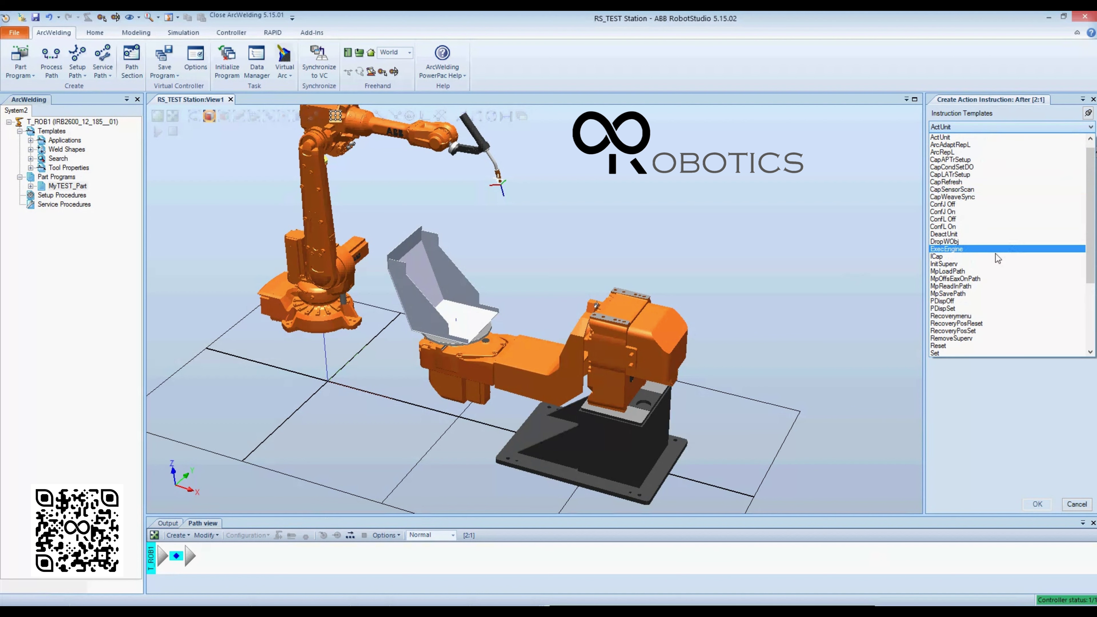
click(992, 302)
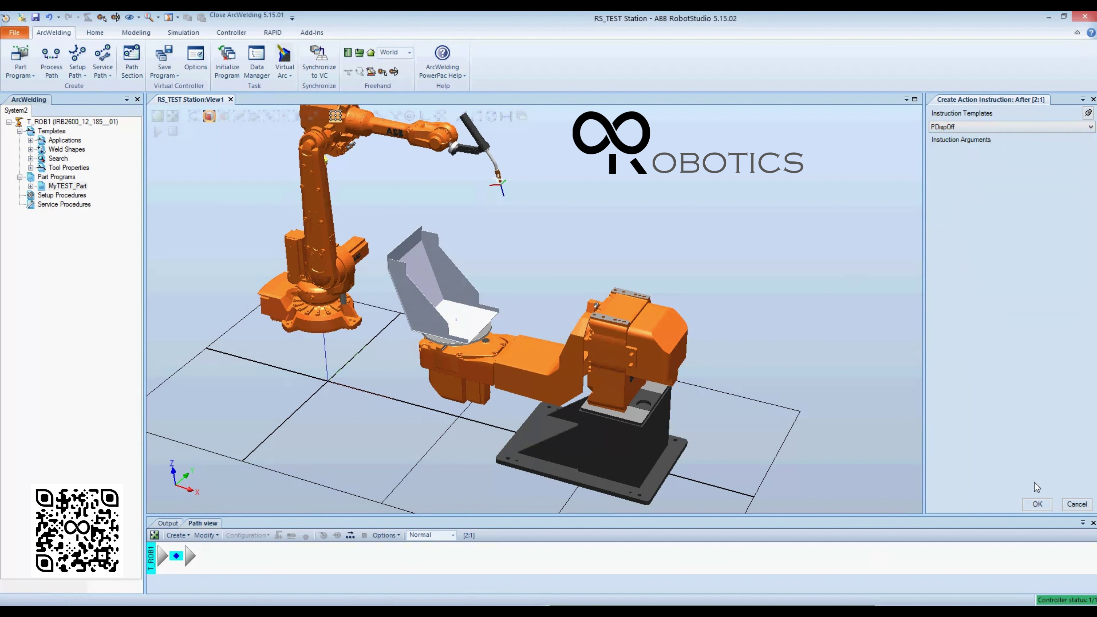
click(1037, 504)
click(176, 556)
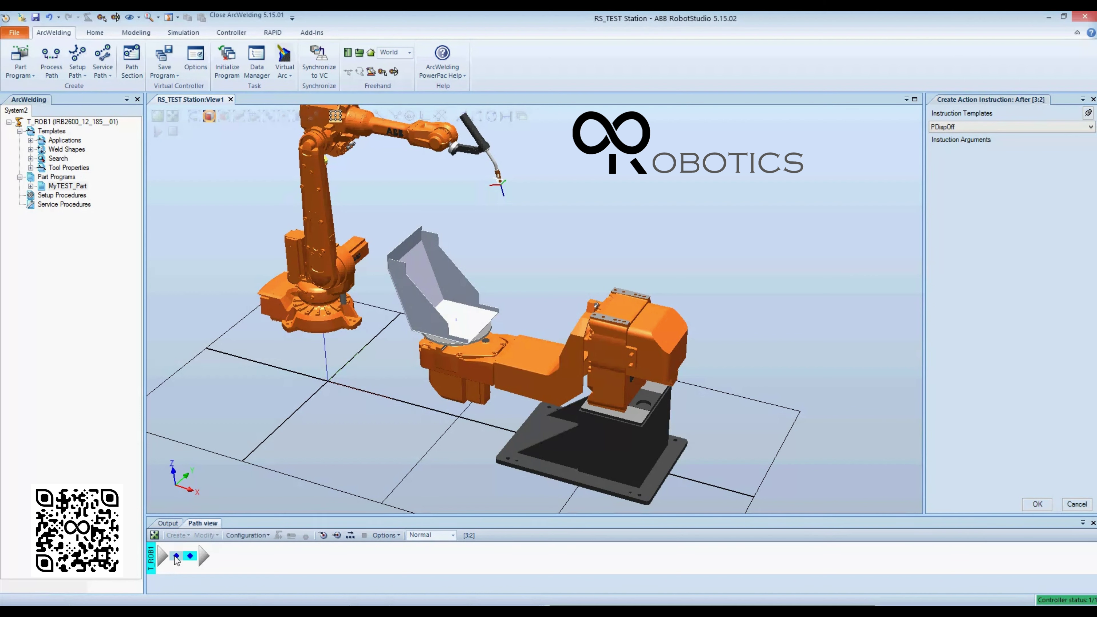
right_click(174, 556)
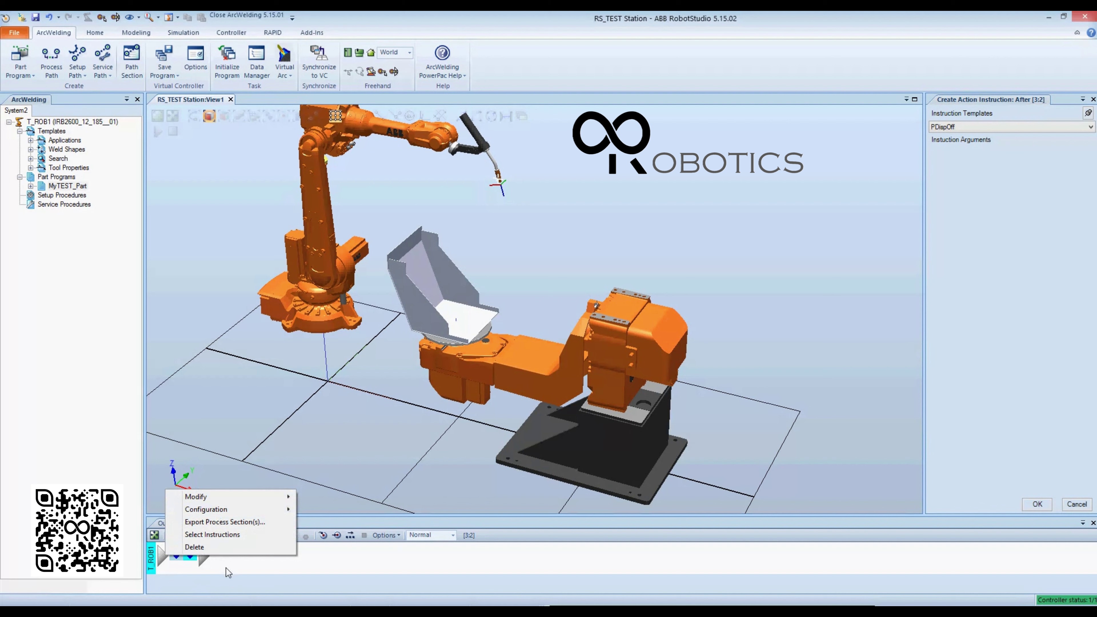
click(377, 530)
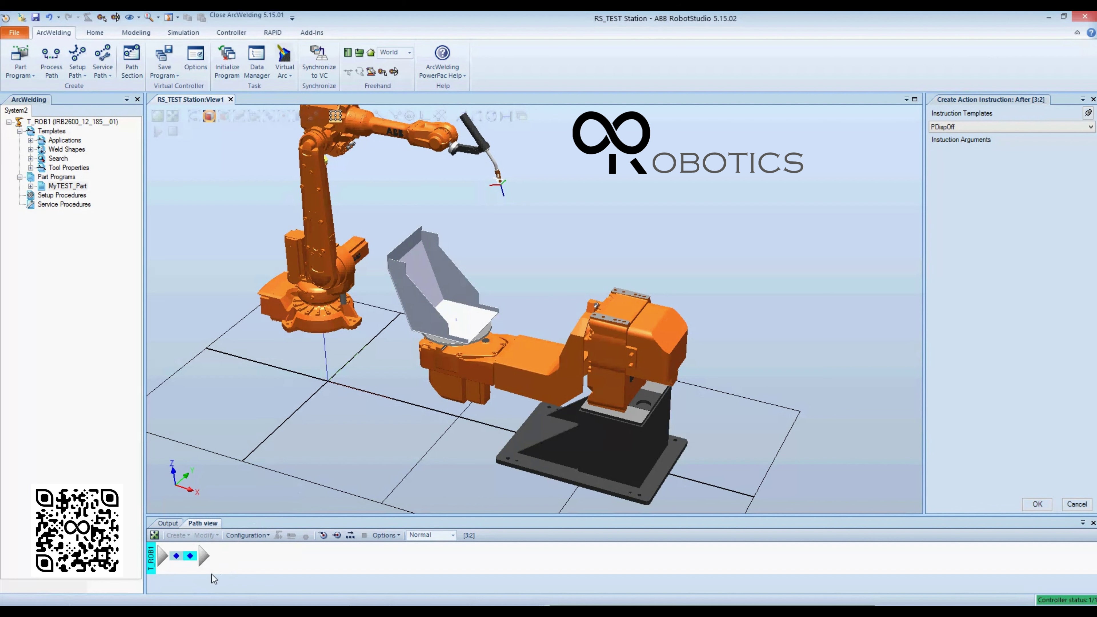
click(205, 559)
click(177, 535)
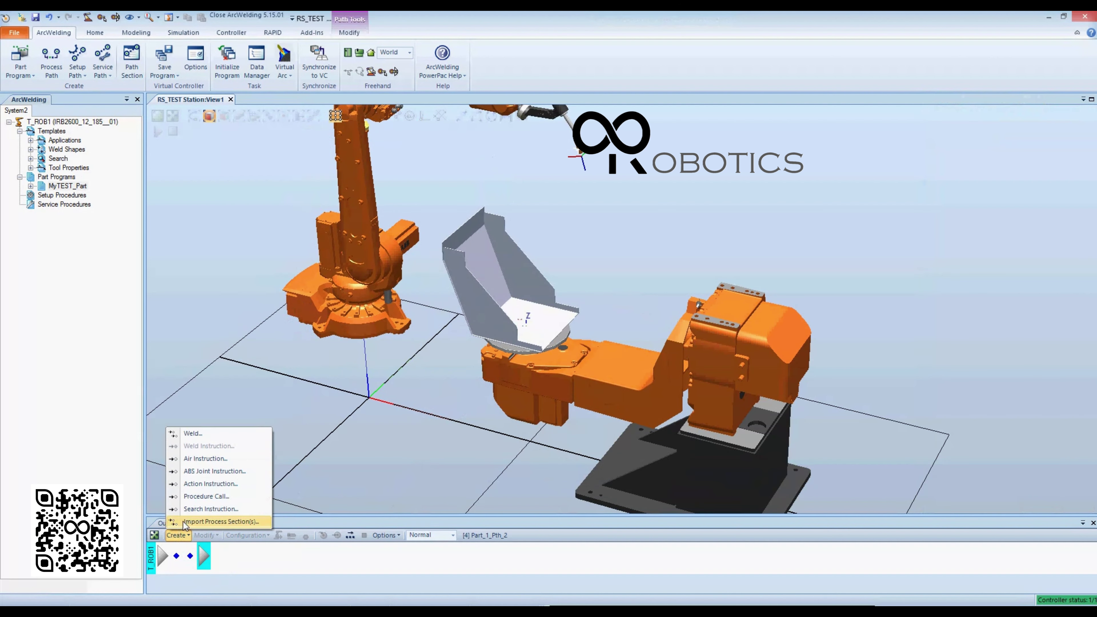
click(211, 483)
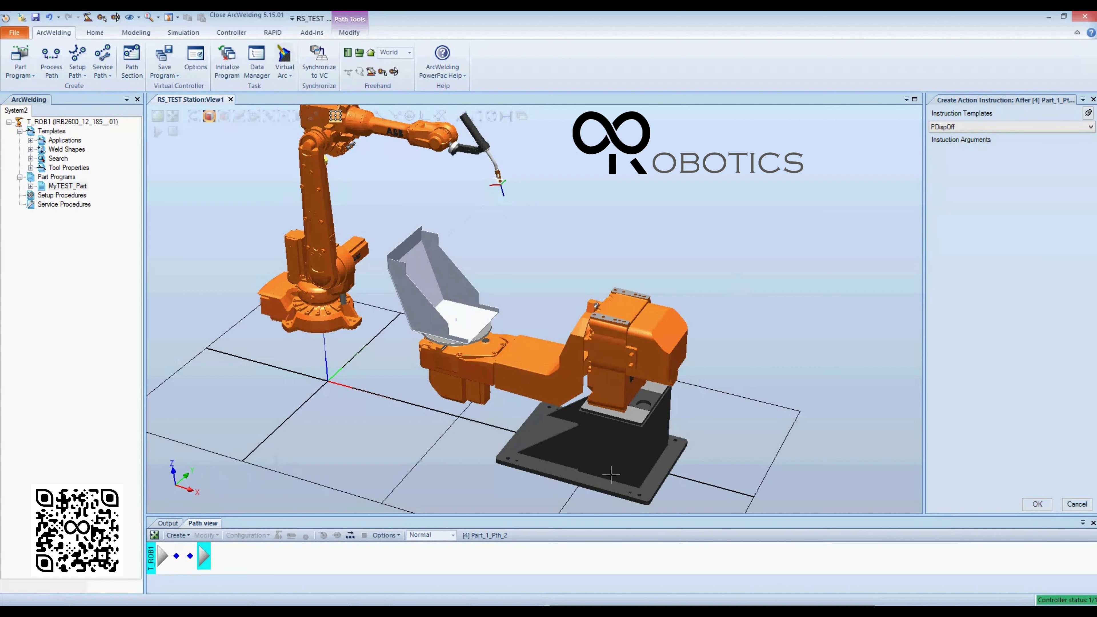
click(185, 558)
click(199, 557)
click(172, 558)
right_click(175, 556)
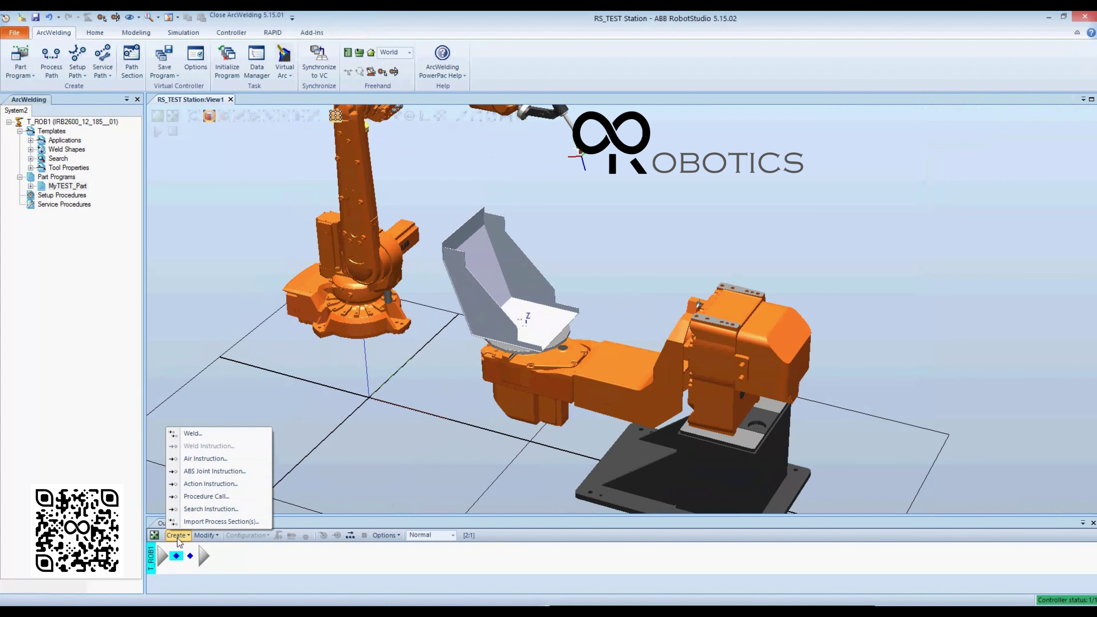
click(198, 484)
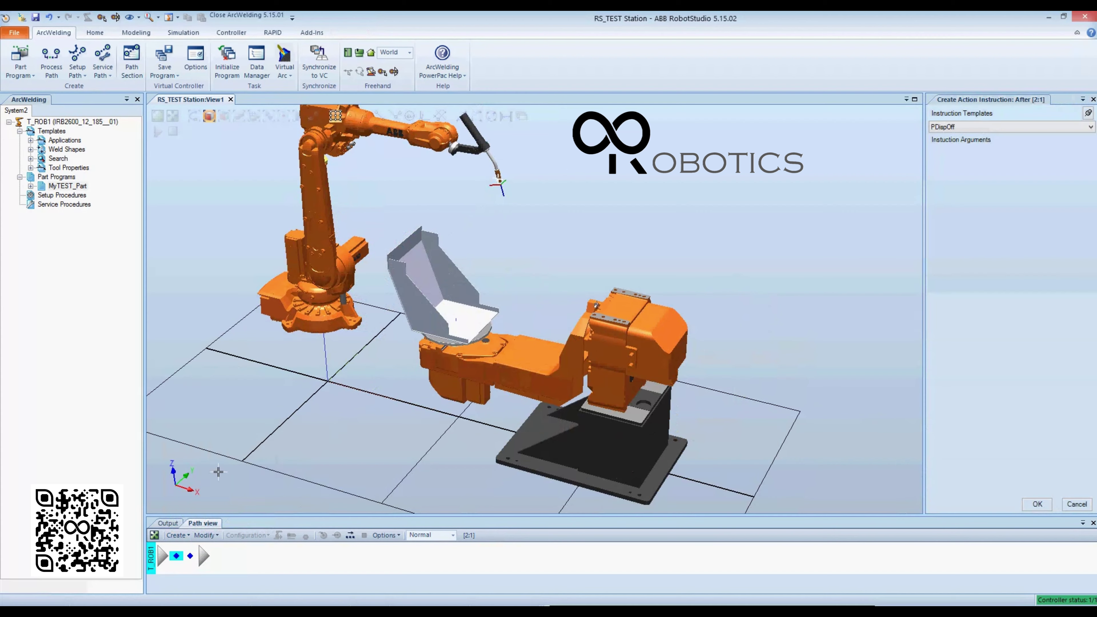
click(189, 557)
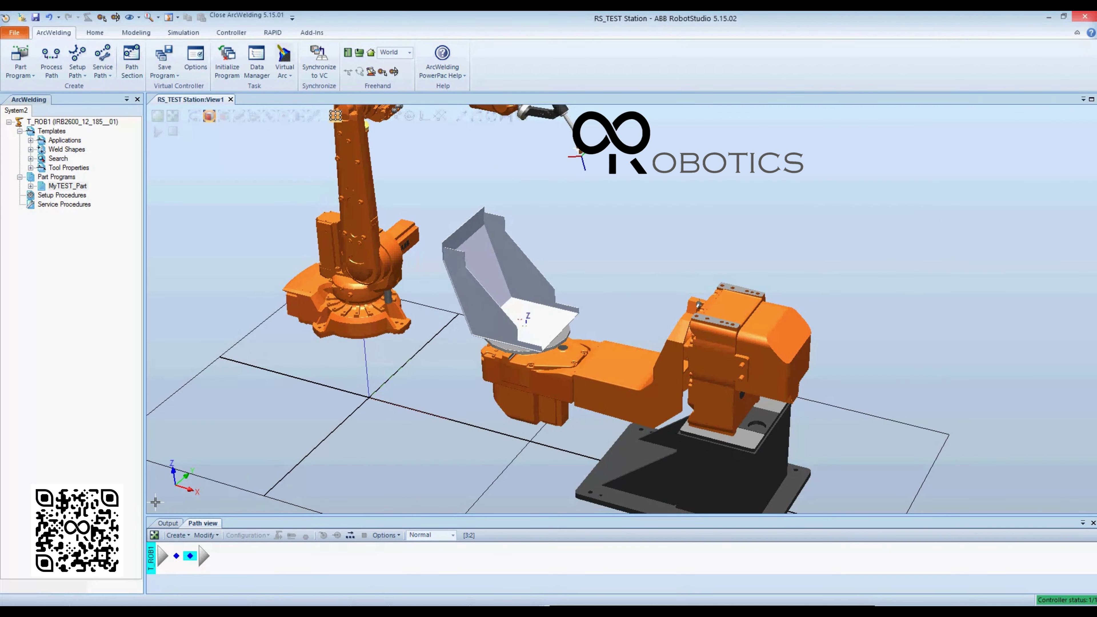
click(202, 557)
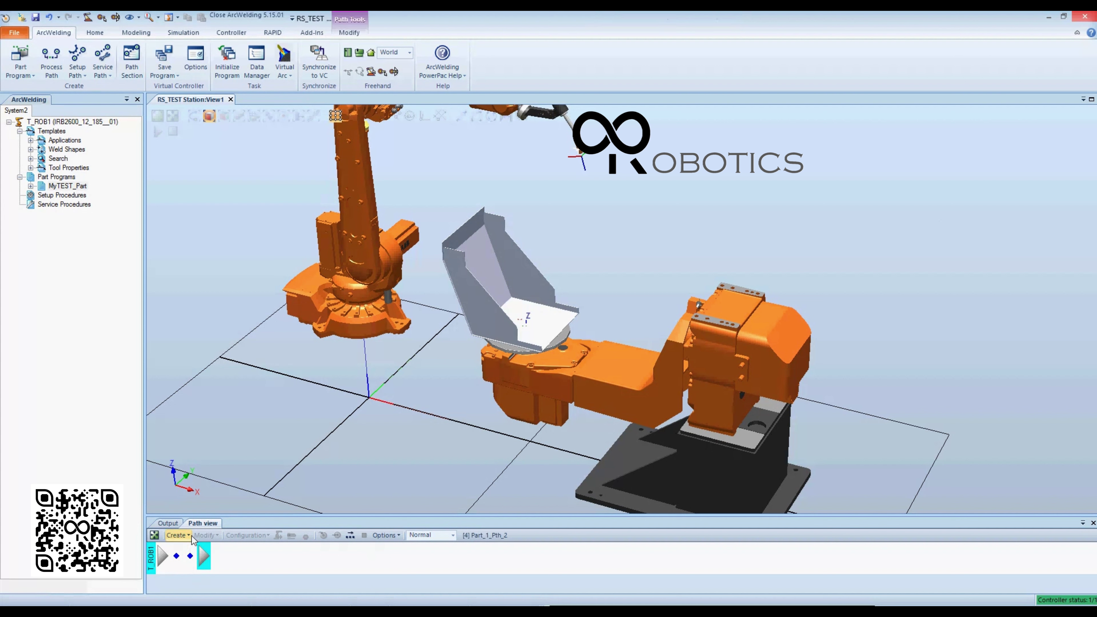
click(191, 535)
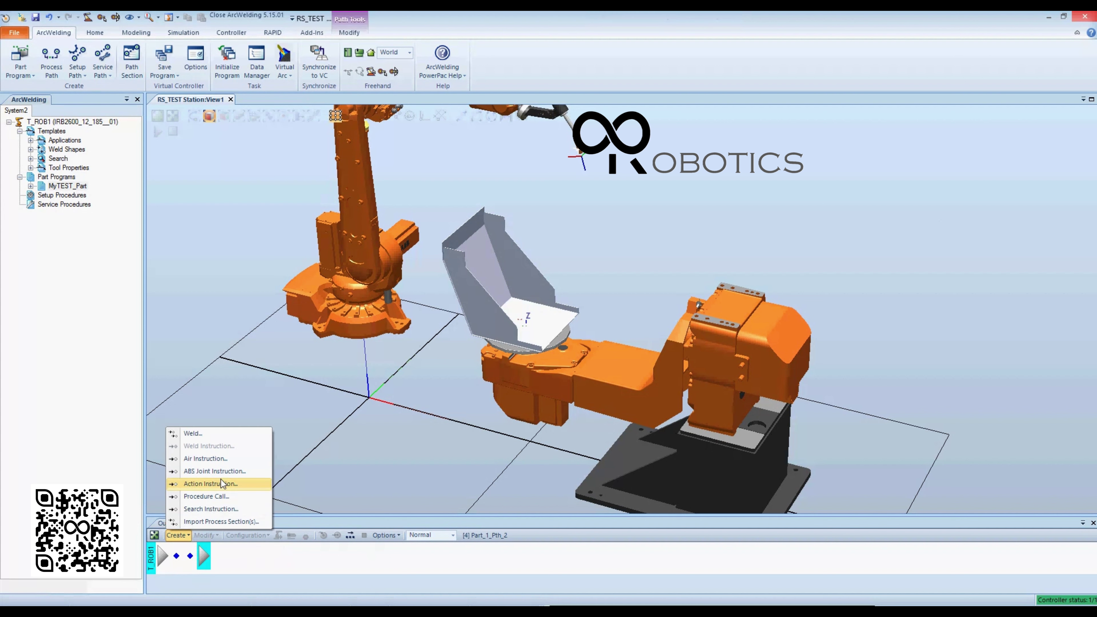
click(223, 483)
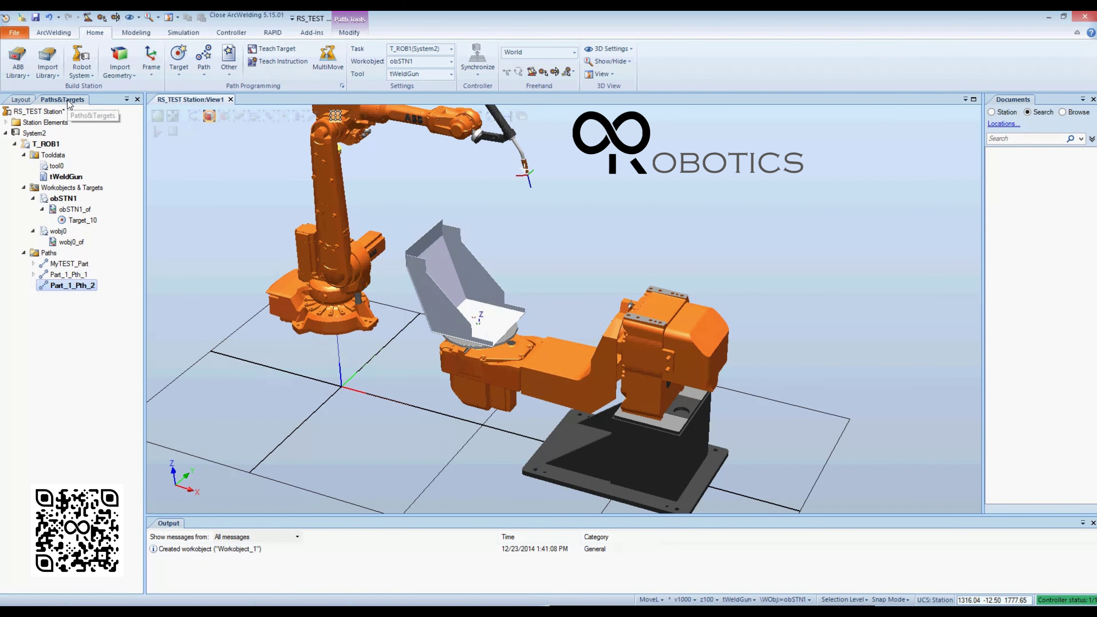
Step: Copy the ActUnit STN1 and PDispOff instructions from Part_1_Pth_1 into Part_1_Pth_2
click(33, 274)
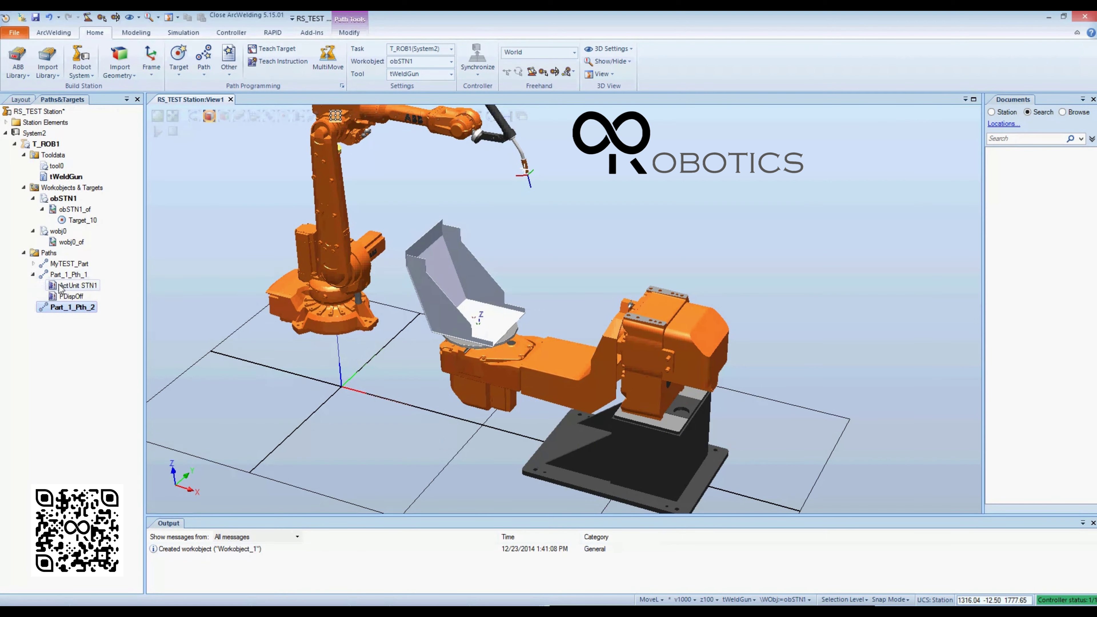
shift+click(69, 298)
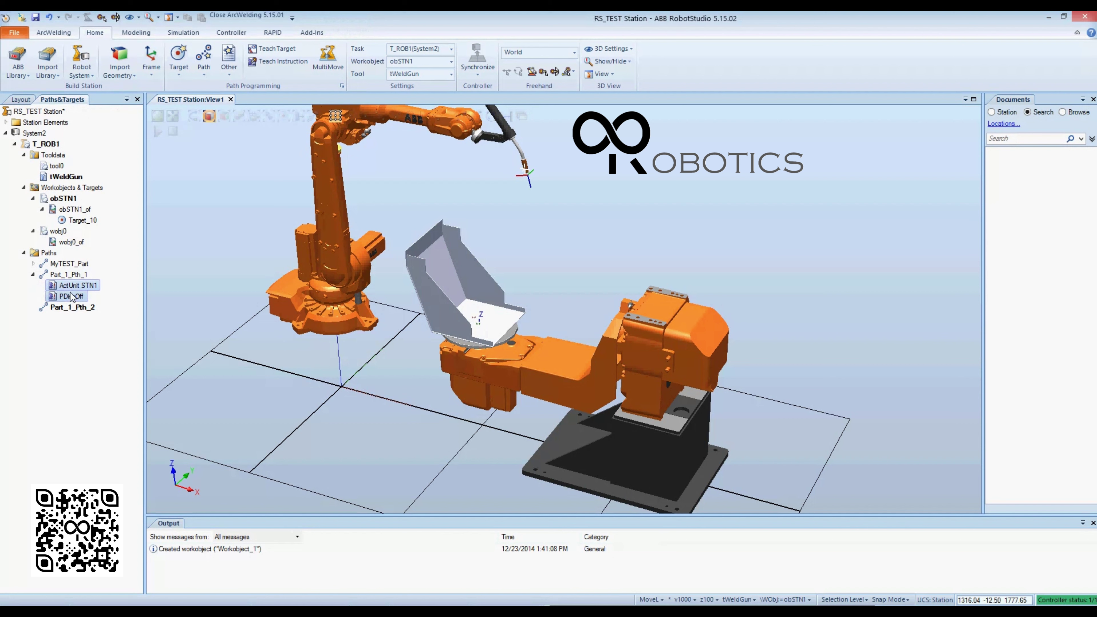
right_click(72, 297)
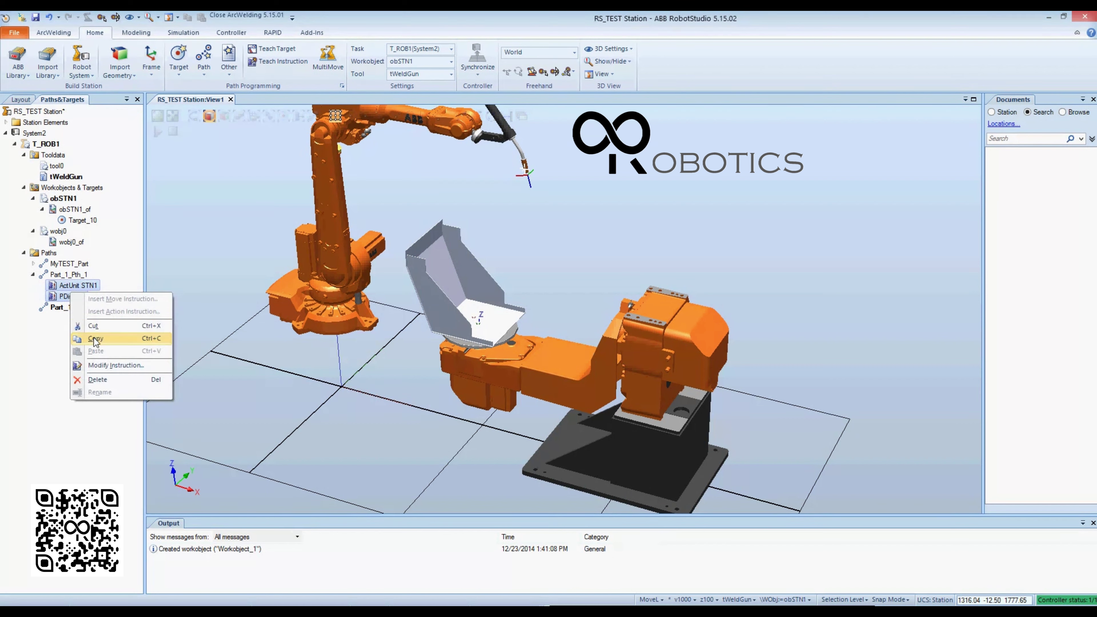
click(37, 350)
right_click(73, 307)
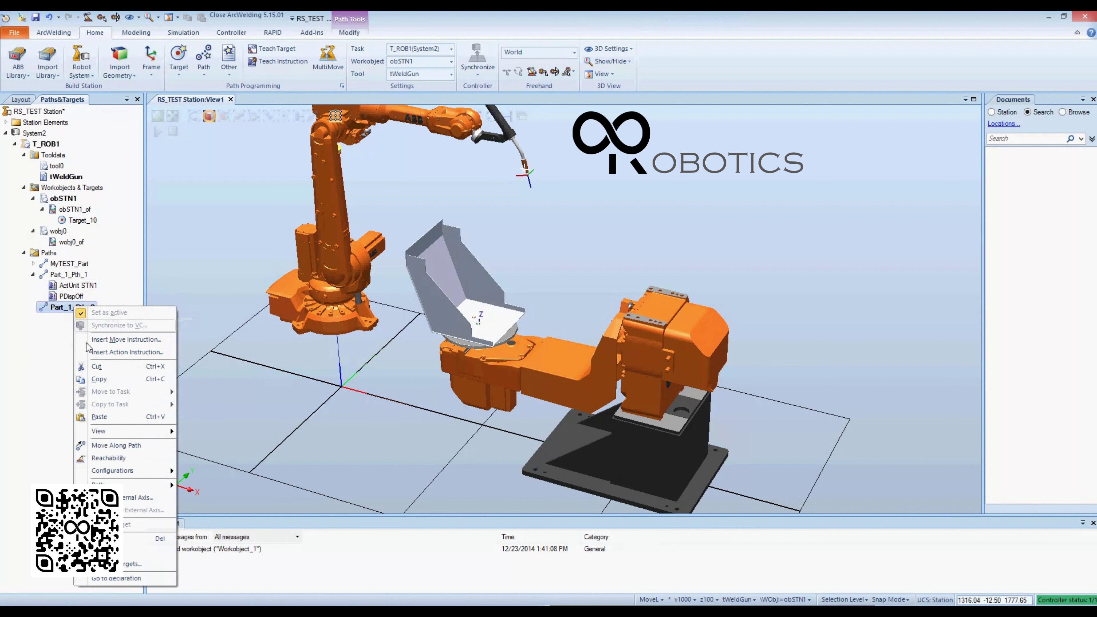
click(100, 416)
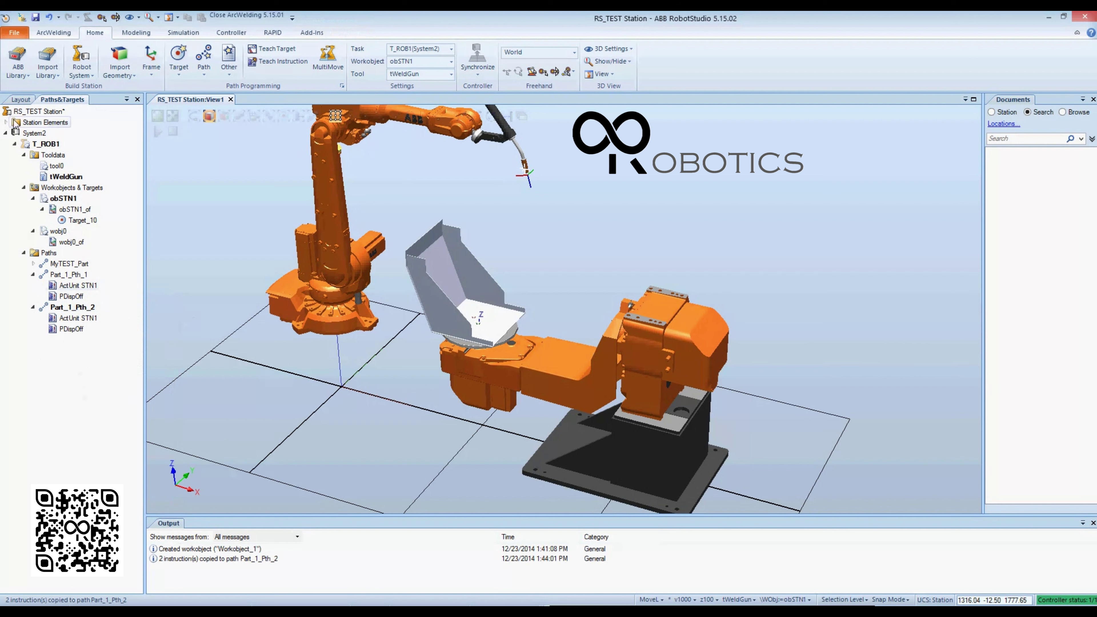
Step: Compare the instructions of both process paths in the ArcWelding path view with those in the station's path tree
click(54, 33)
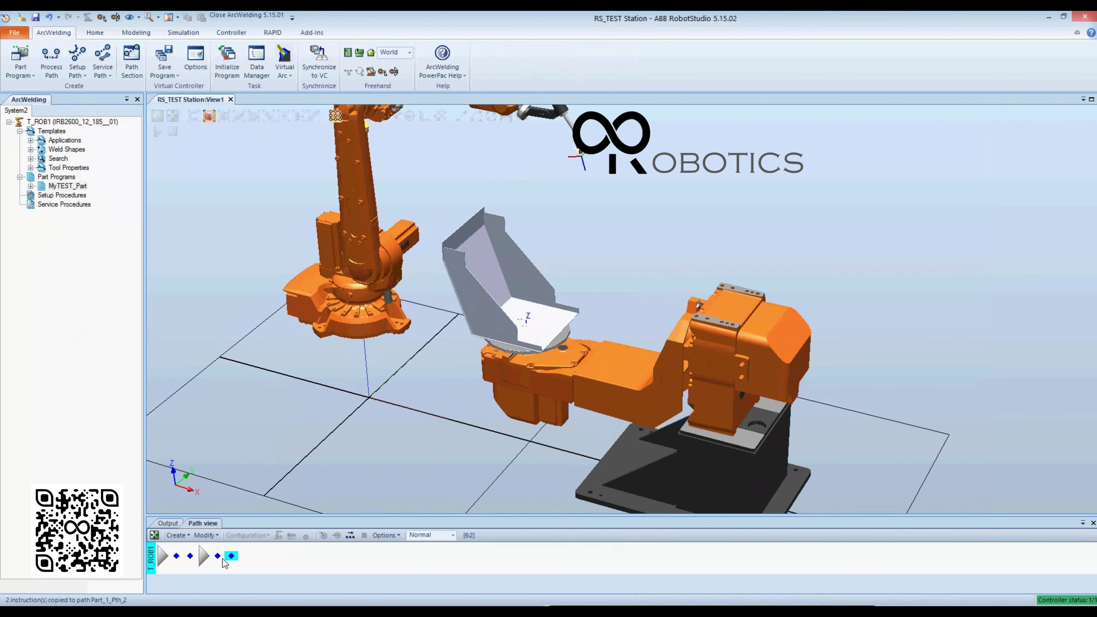
click(94, 35)
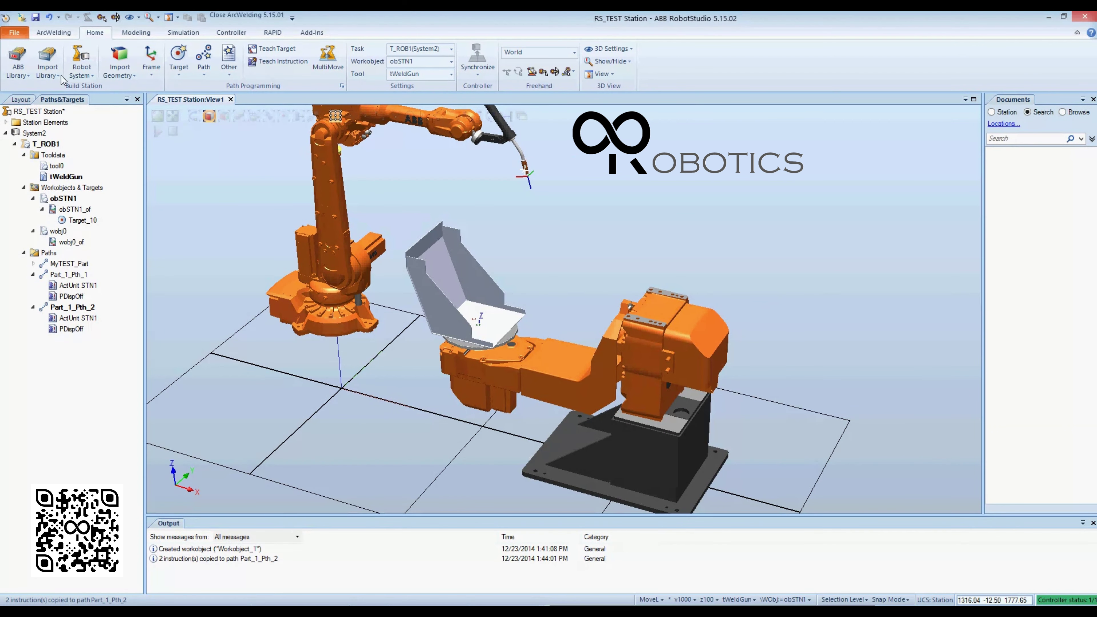
click(62, 36)
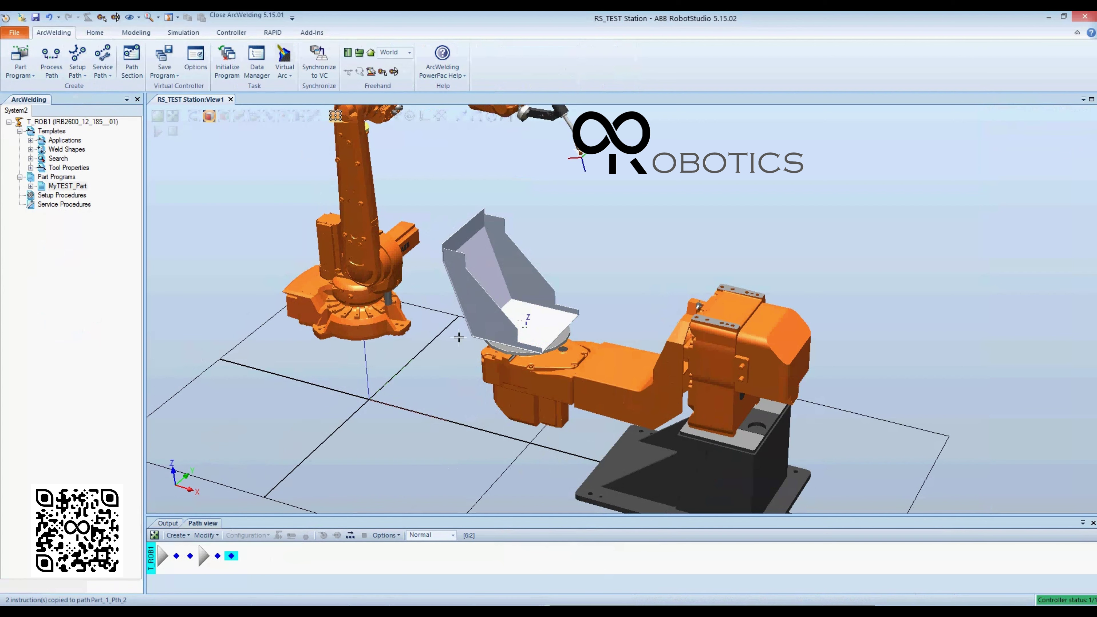
Step: Start a new weld after the PDispOff instruction in Part_1_Pth_1 and set its application template to ArcDefault
ctrl+shift+drag(604, 298, 551, 380)
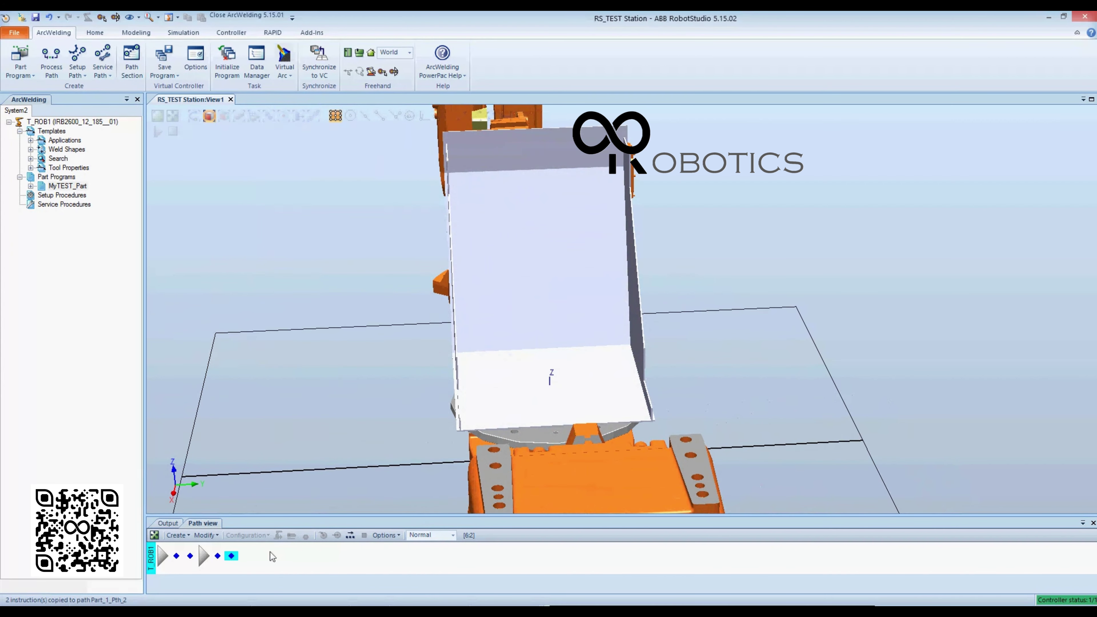
click(189, 556)
click(177, 535)
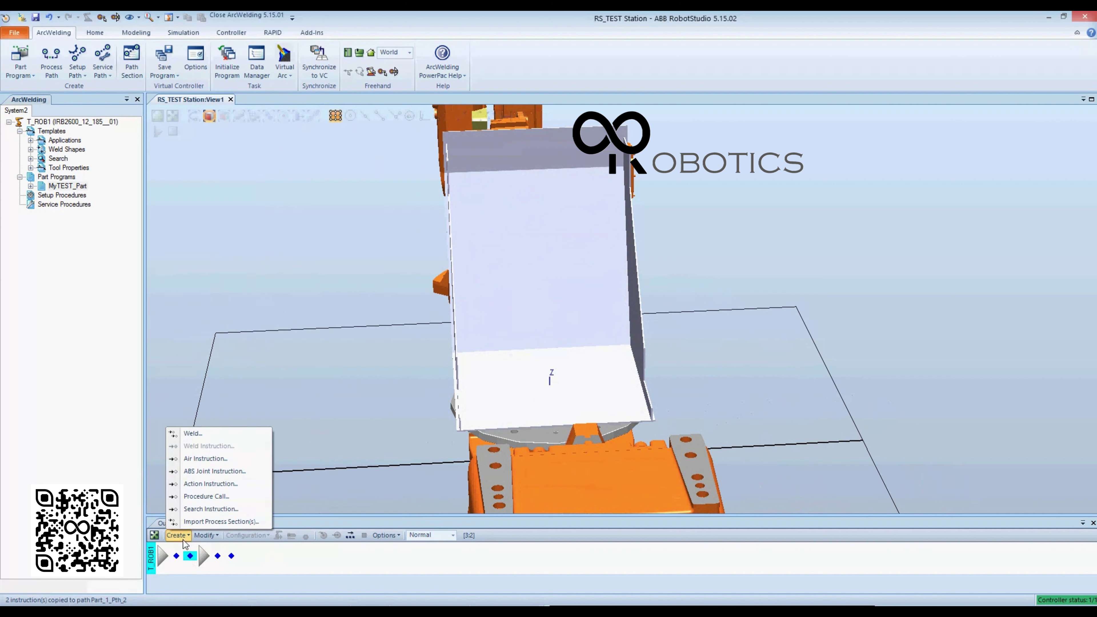
click(194, 433)
ctrl+shift+drag(237, 435, 887, 236)
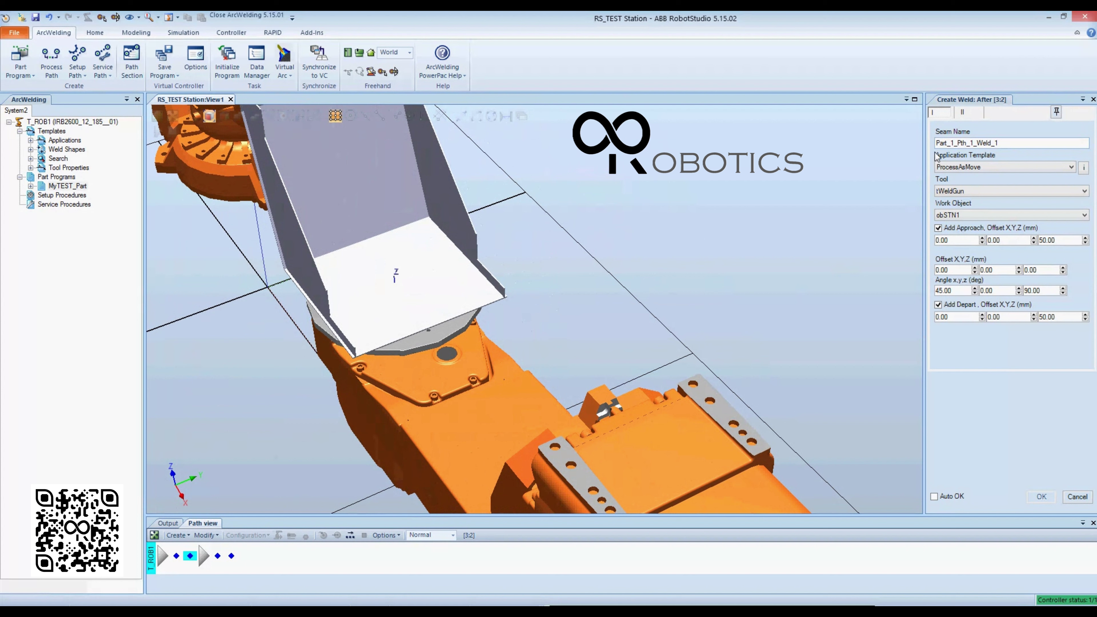
click(1056, 112)
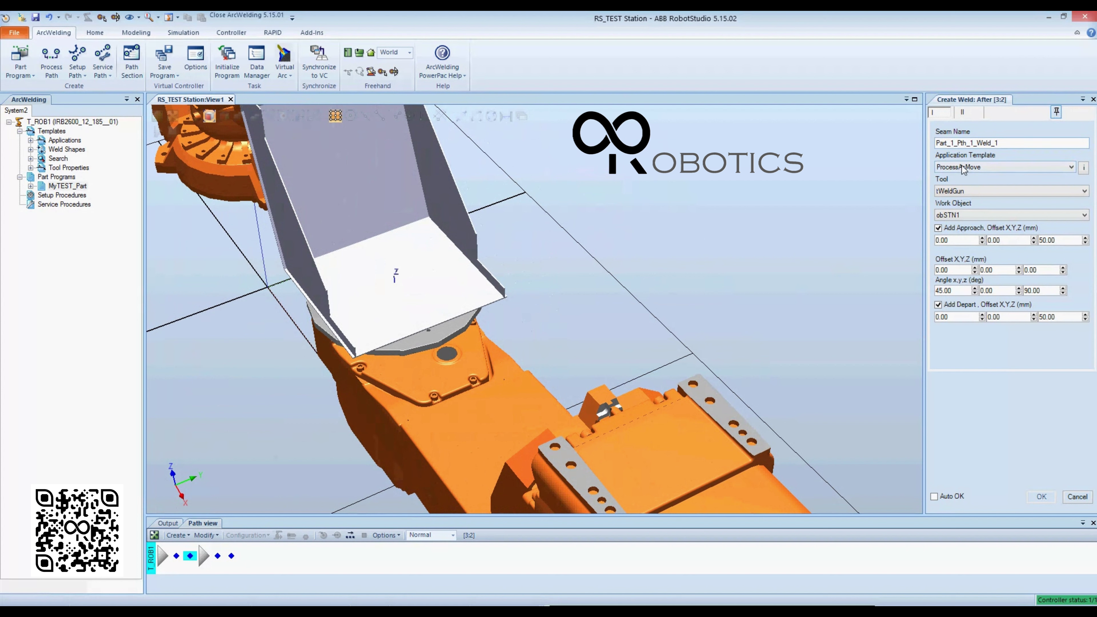
click(976, 169)
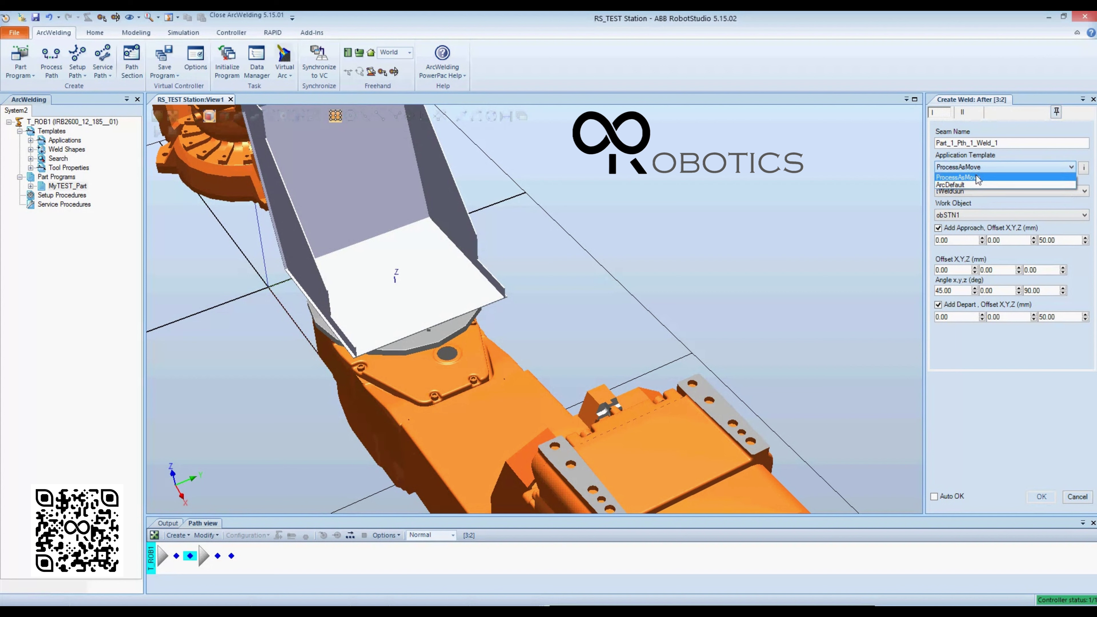
click(971, 185)
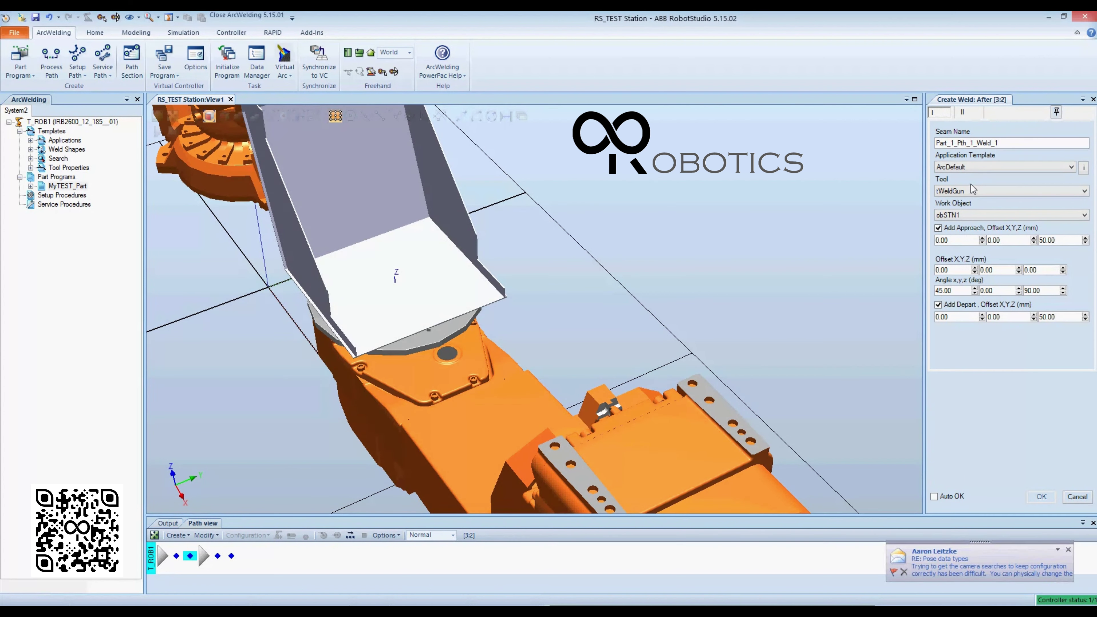
click(966, 168)
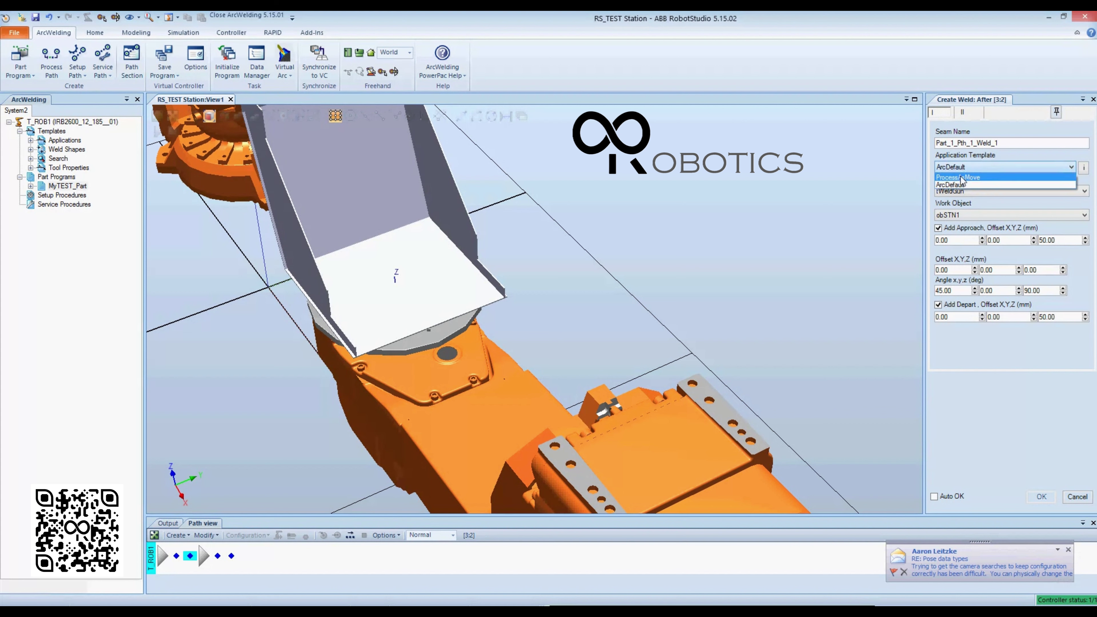
click(974, 212)
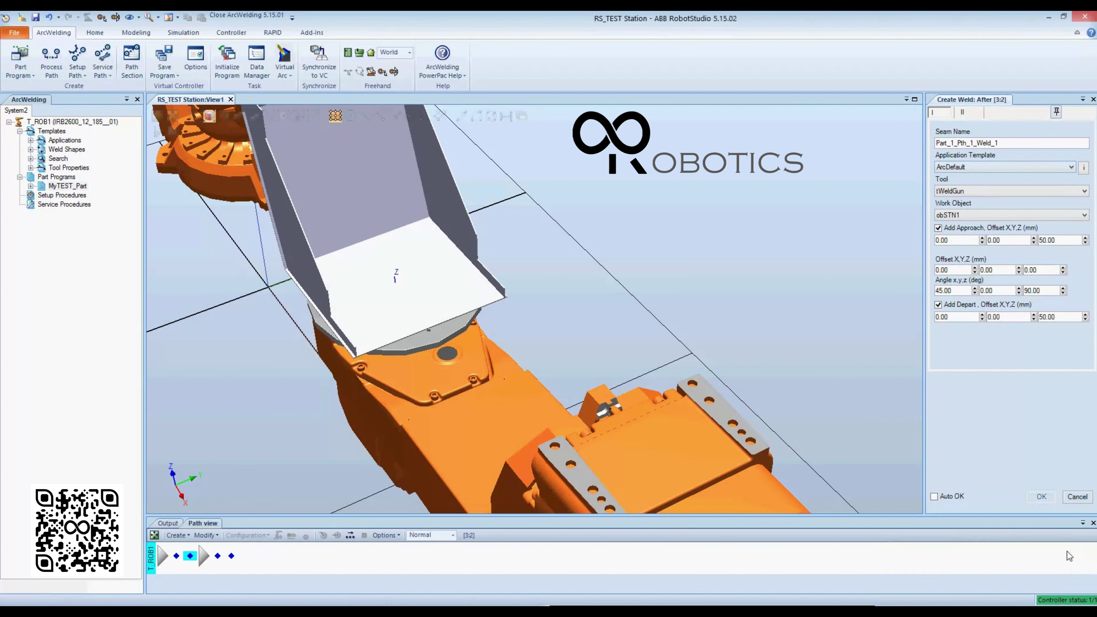
click(978, 171)
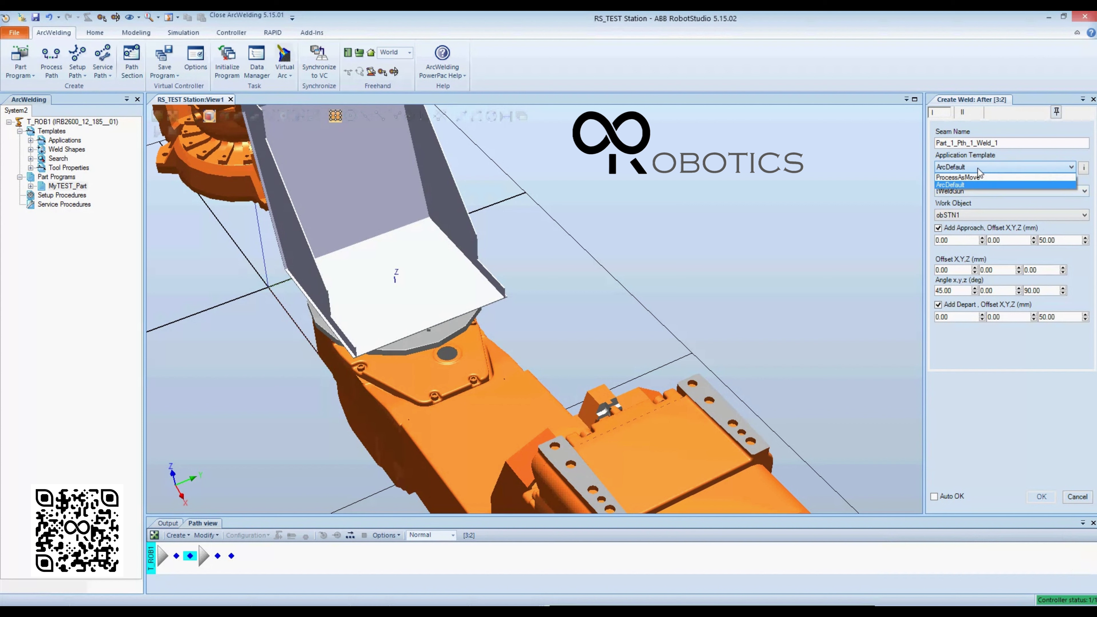
click(972, 186)
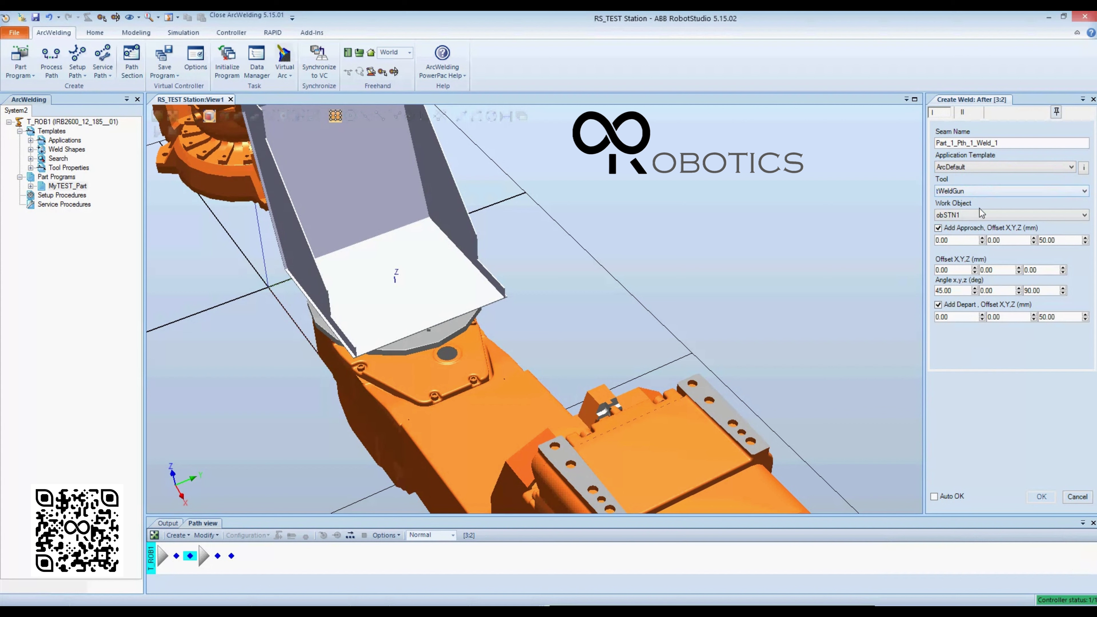
Step: Examine the data input fields of the available weld shape templates, from Two Linear Segments to Path From Edges
click(963, 114)
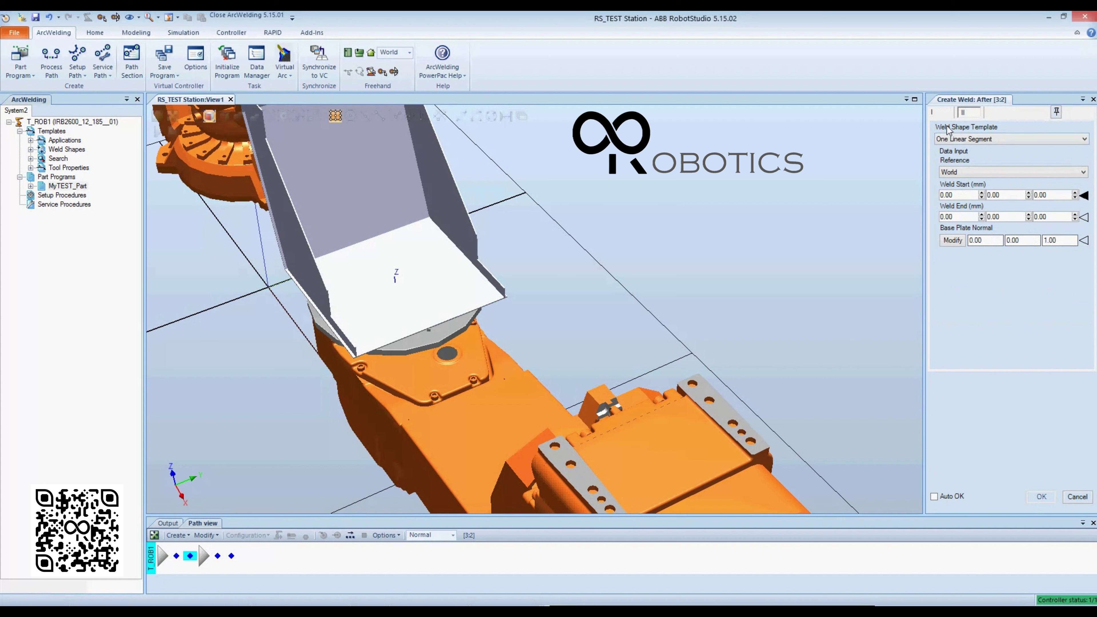
click(940, 113)
click(970, 113)
click(1001, 139)
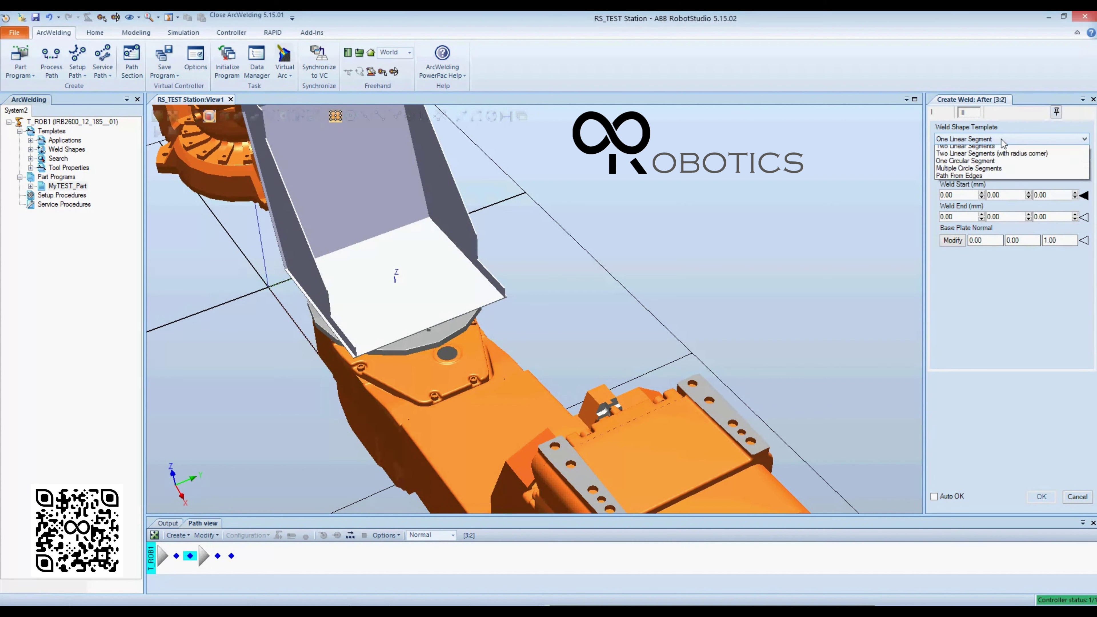
click(1008, 153)
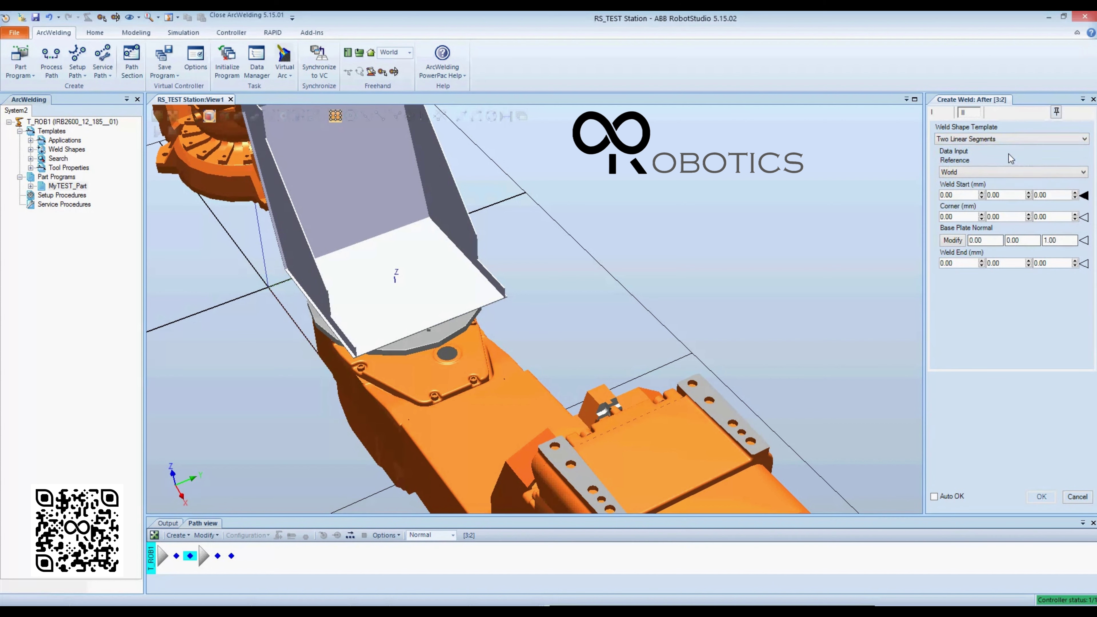
click(1011, 139)
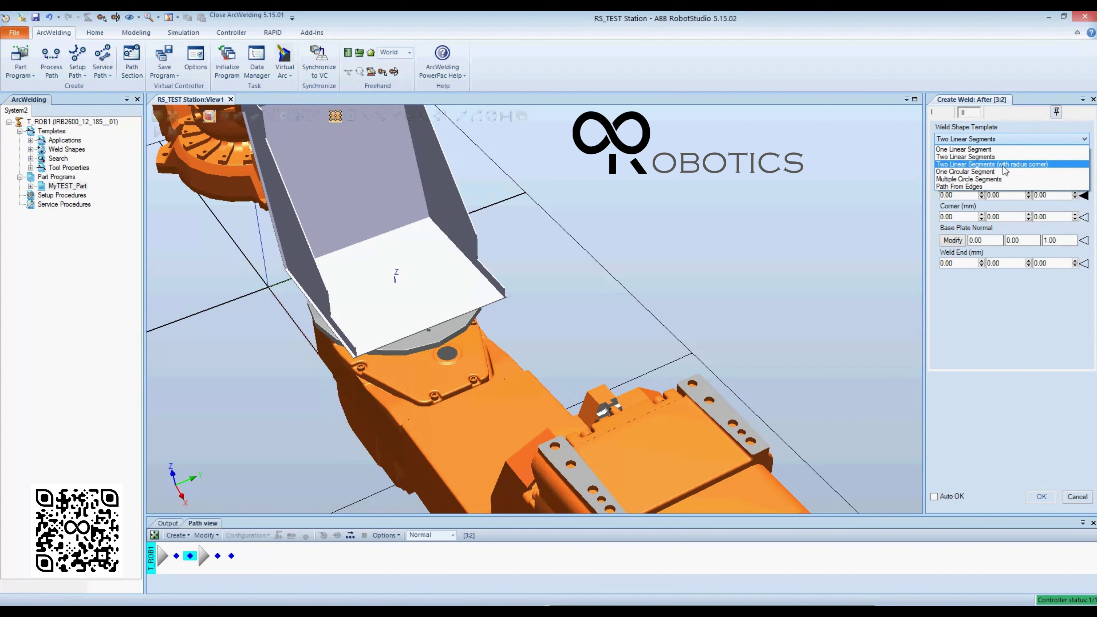
click(1003, 165)
click(1003, 141)
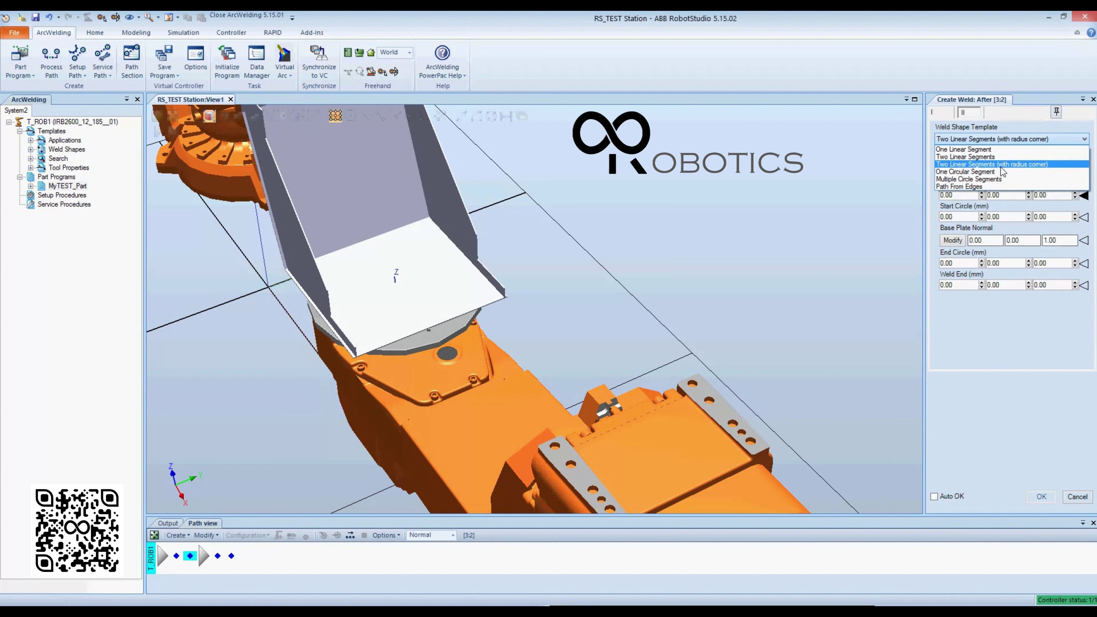
click(1001, 172)
click(1001, 142)
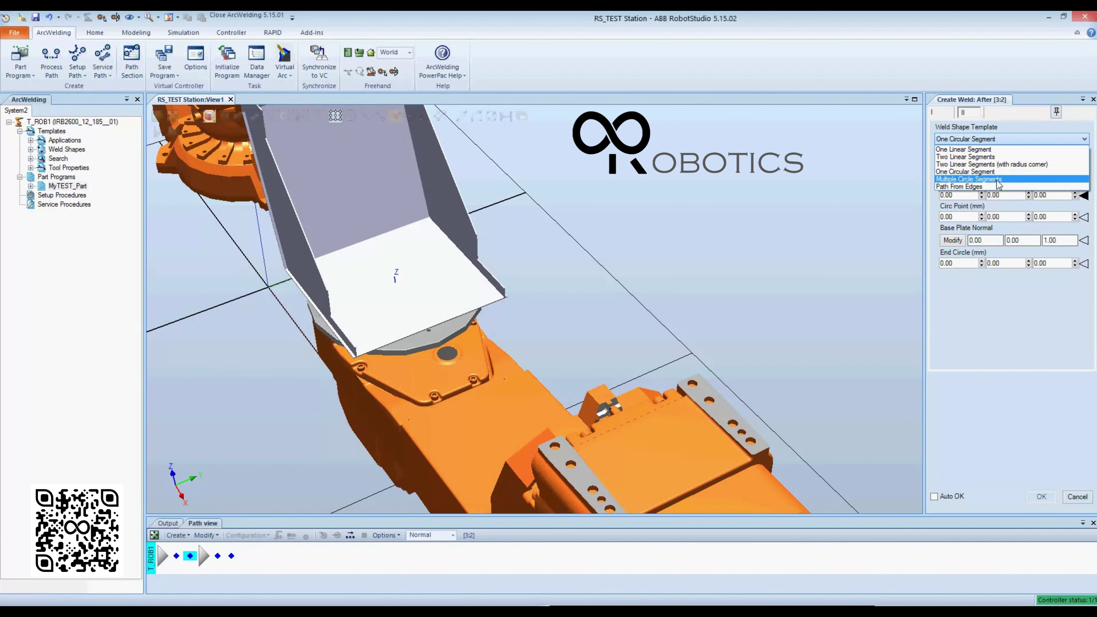
click(998, 179)
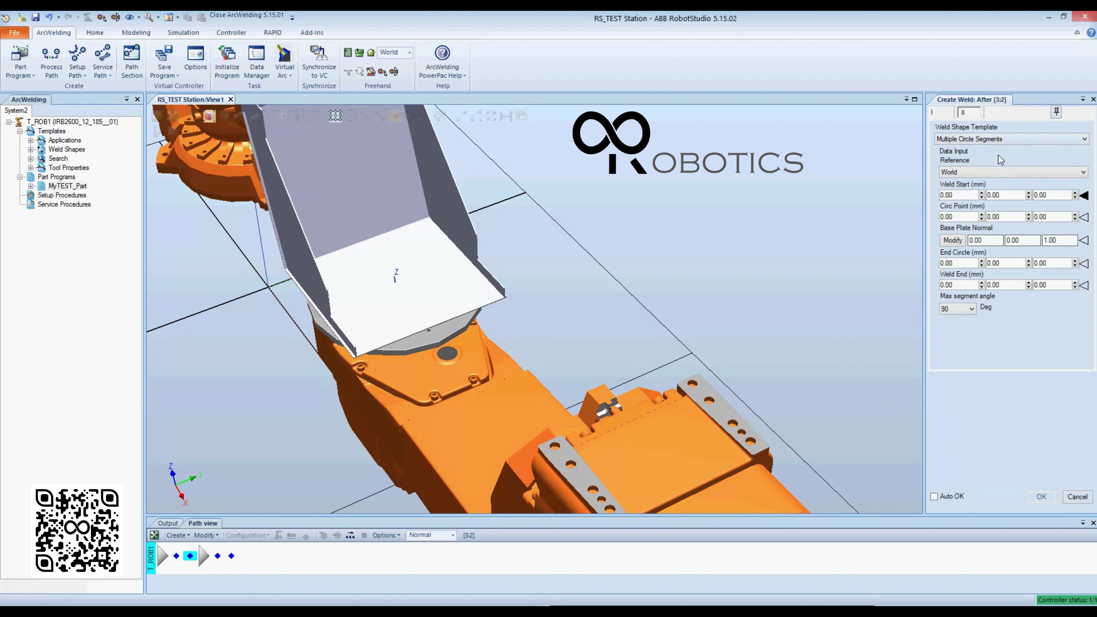
click(999, 141)
click(984, 190)
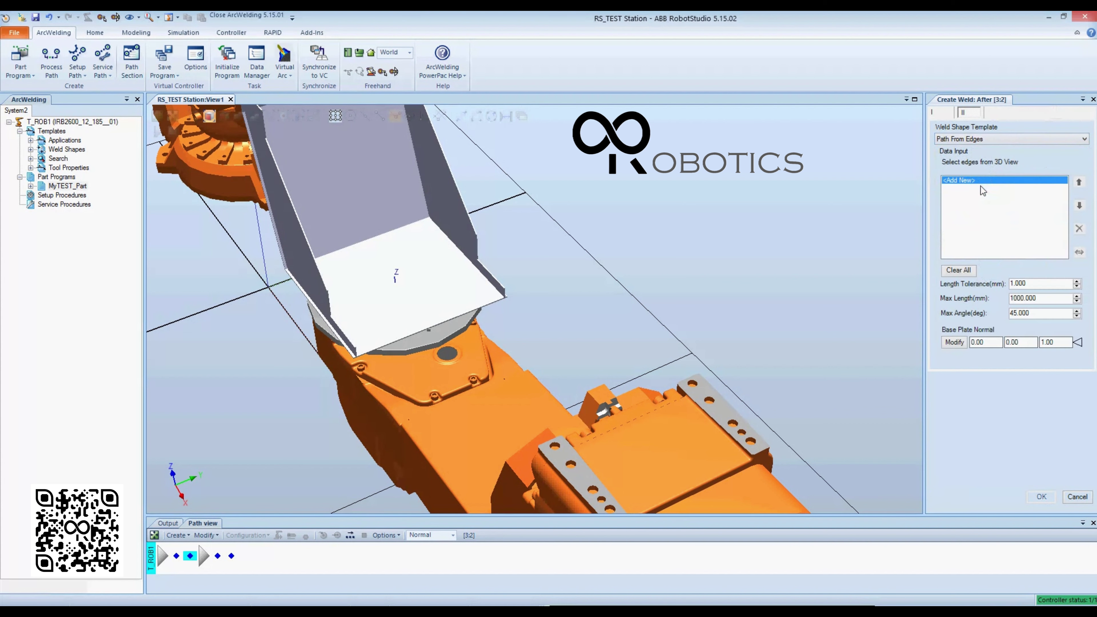
click(994, 142)
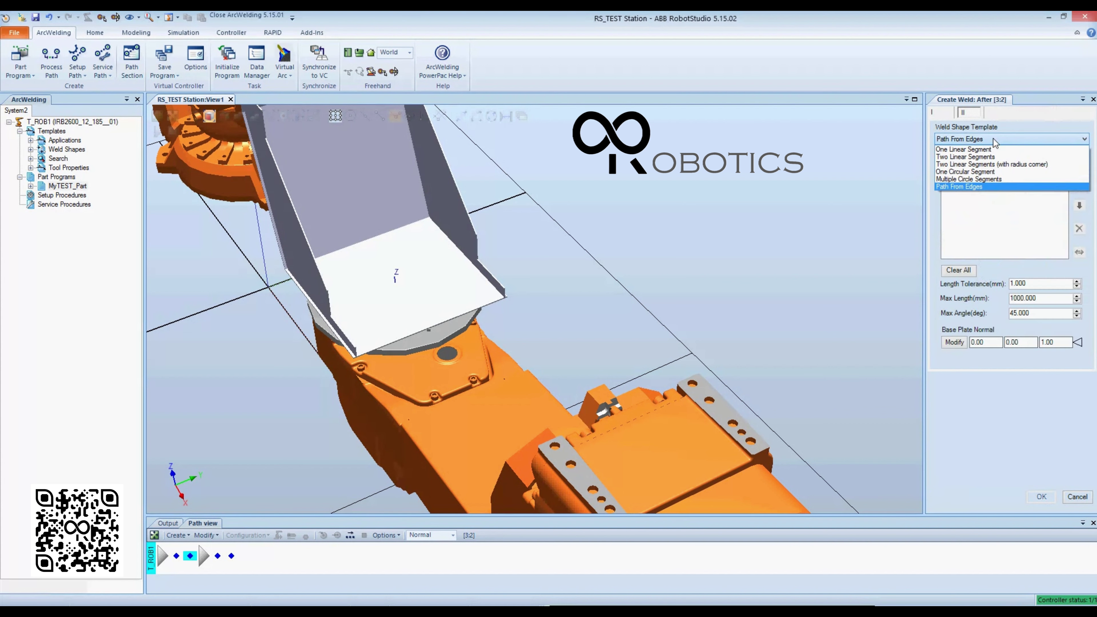
click(999, 186)
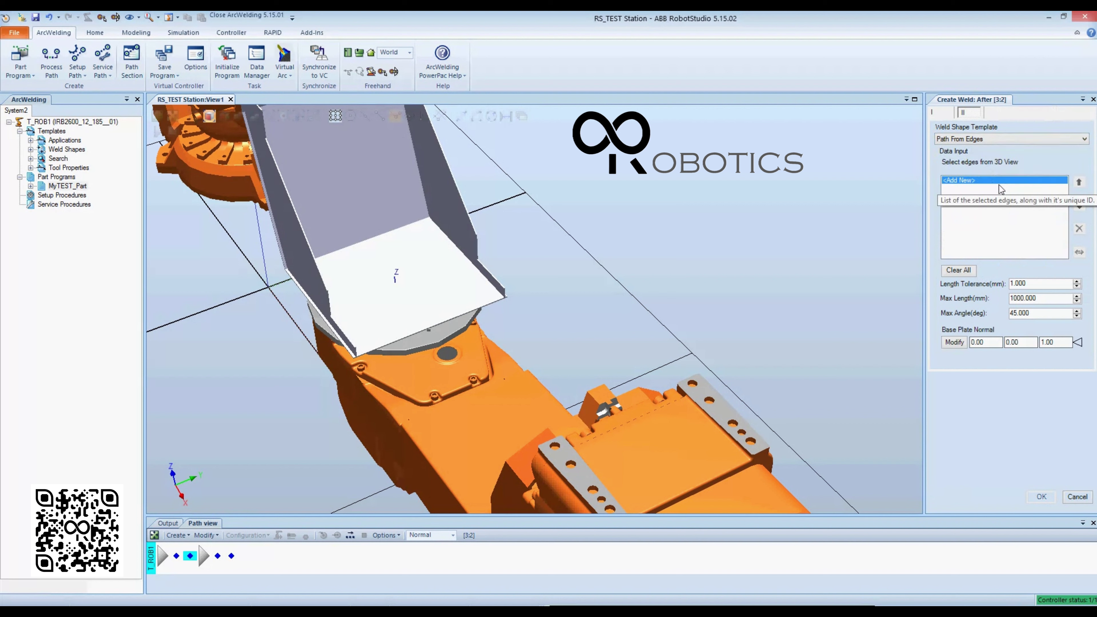
click(1003, 139)
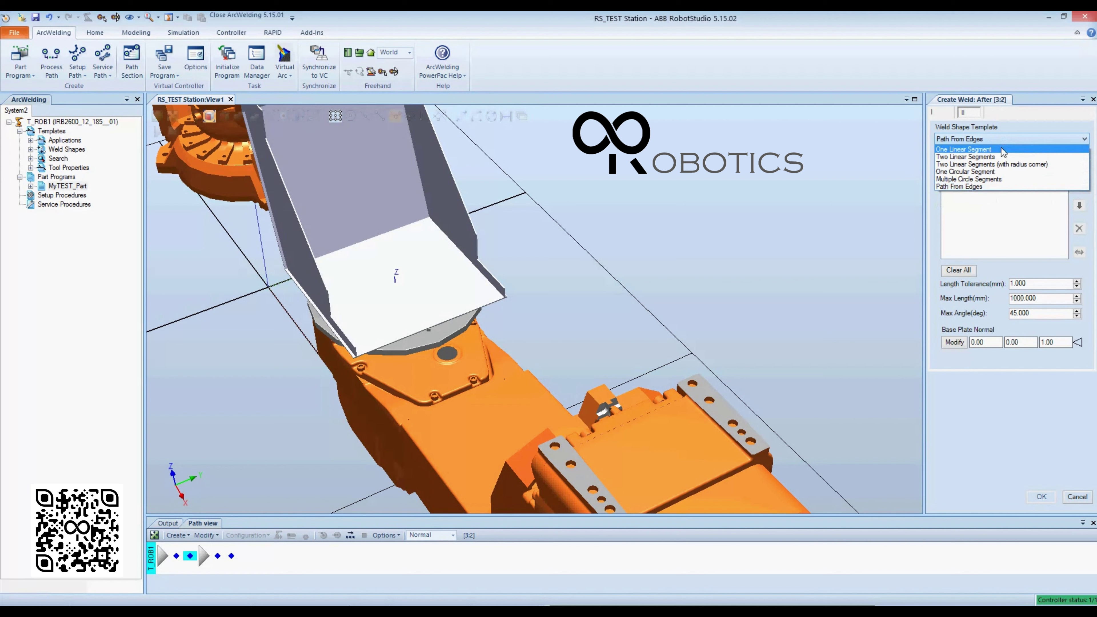
click(996, 179)
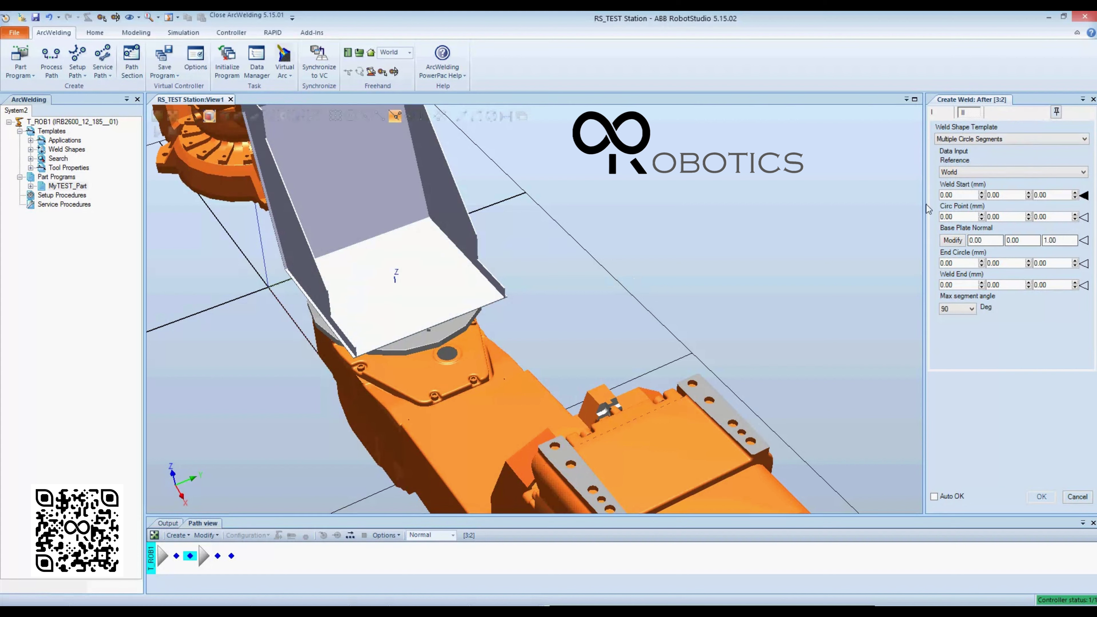
click(944, 115)
click(970, 114)
Step: Set the weld shape template to One Linear Segment
click(1005, 139)
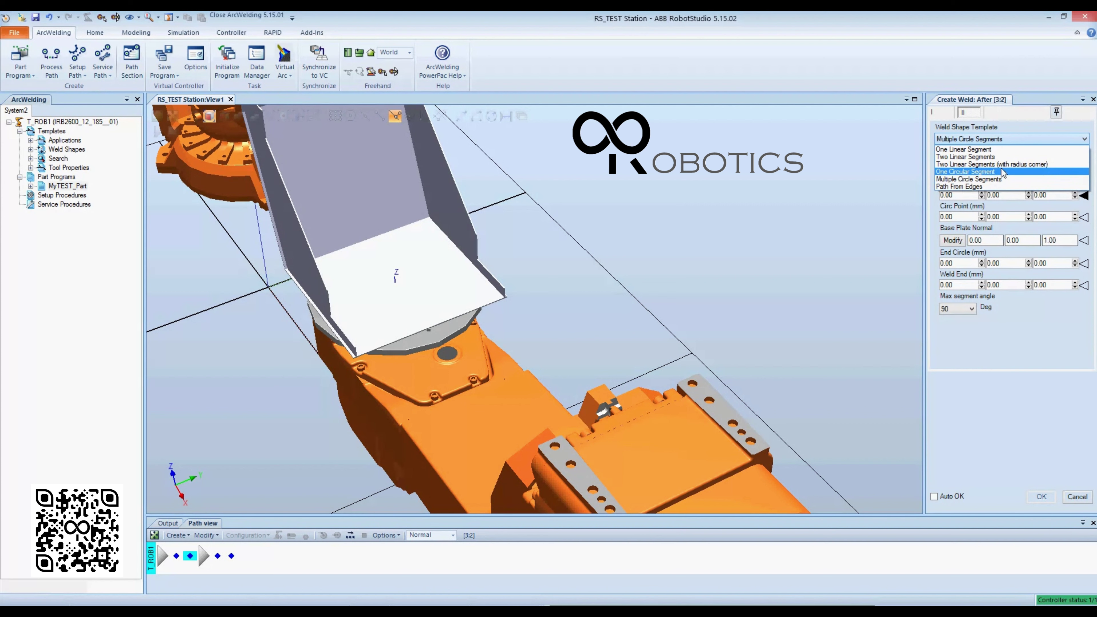
click(986, 149)
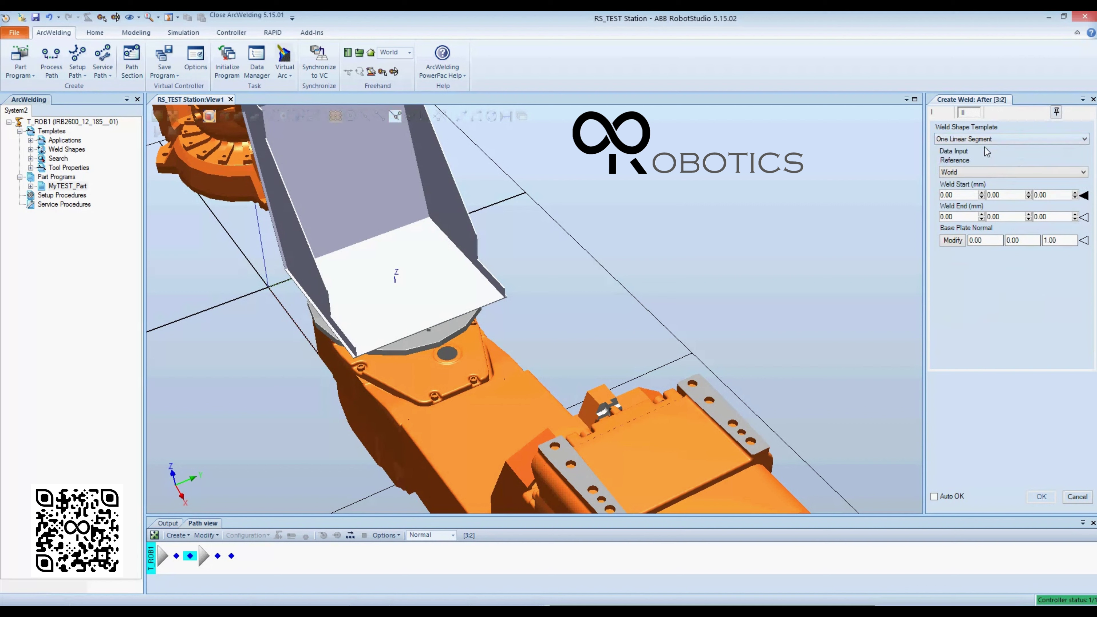
click(1056, 112)
Step: Try Snap End as the snap mode, and restore Snap Object
scroll(518, 304, up, 5)
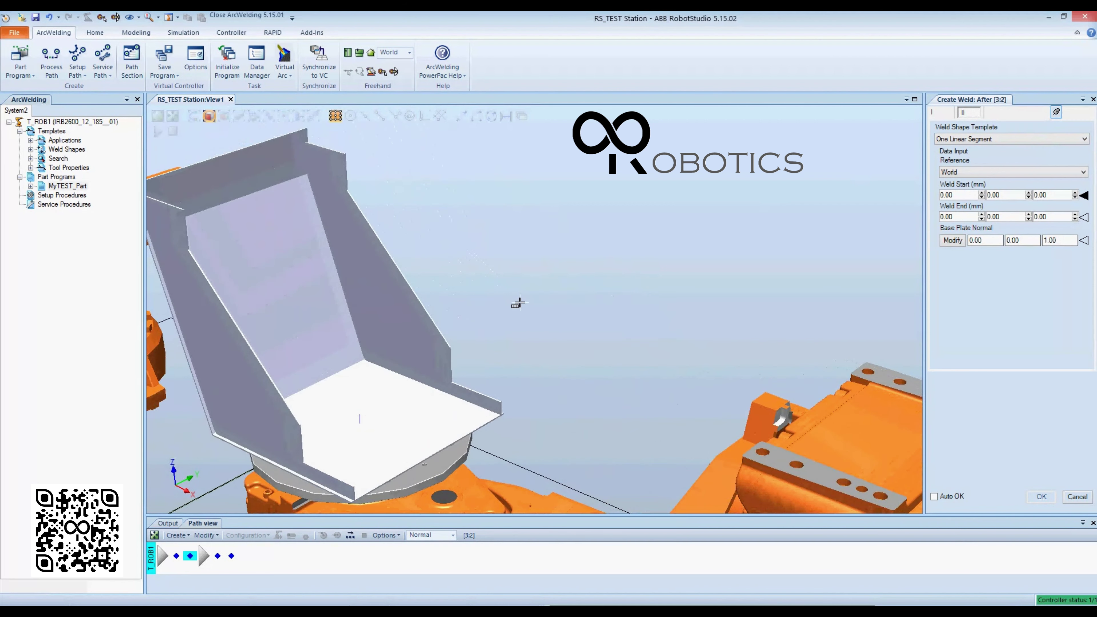
scroll(518, 303, up, 6)
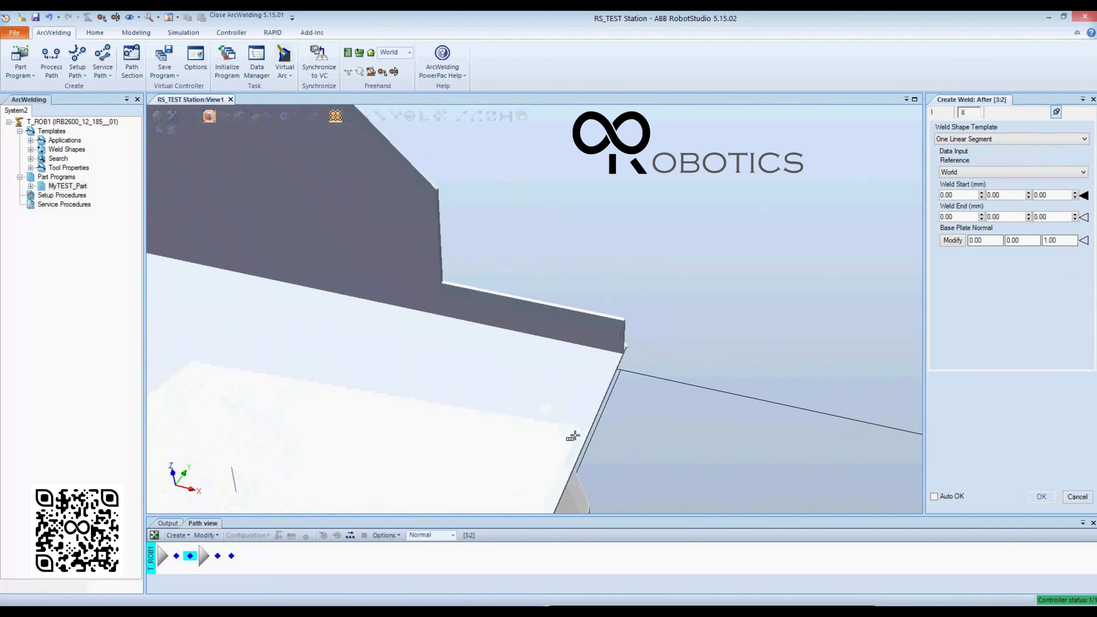
click(448, 233)
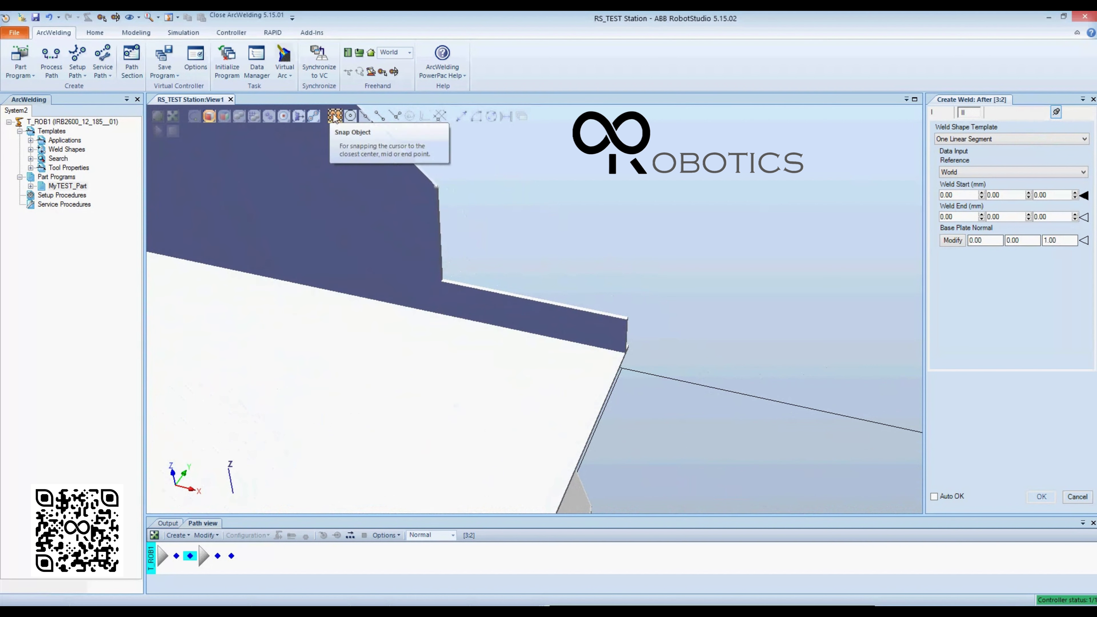
click(335, 116)
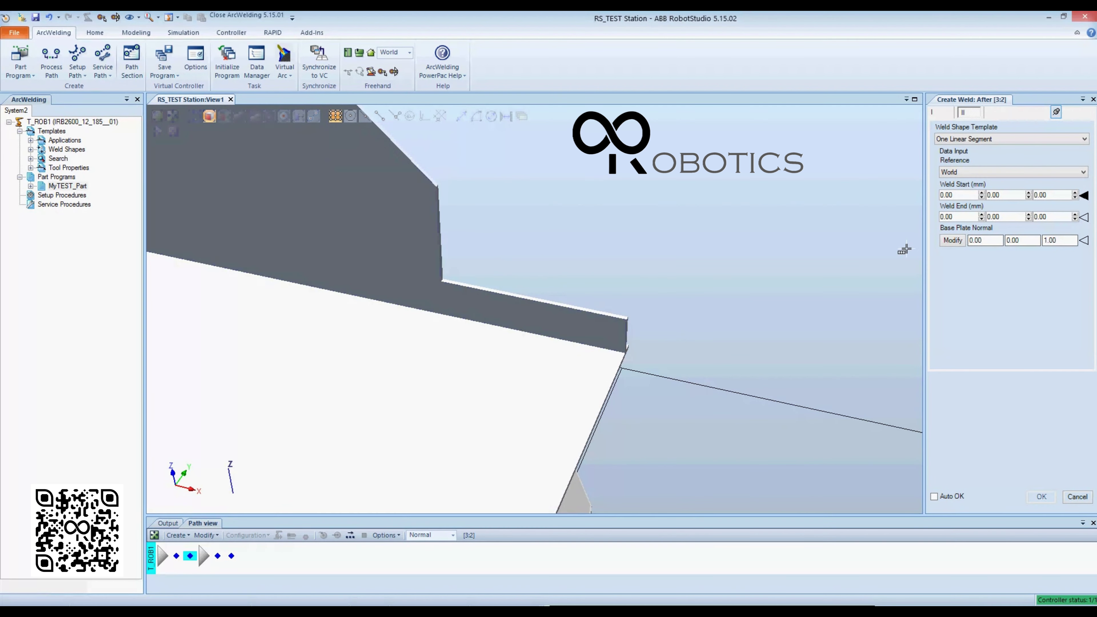
click(952, 240)
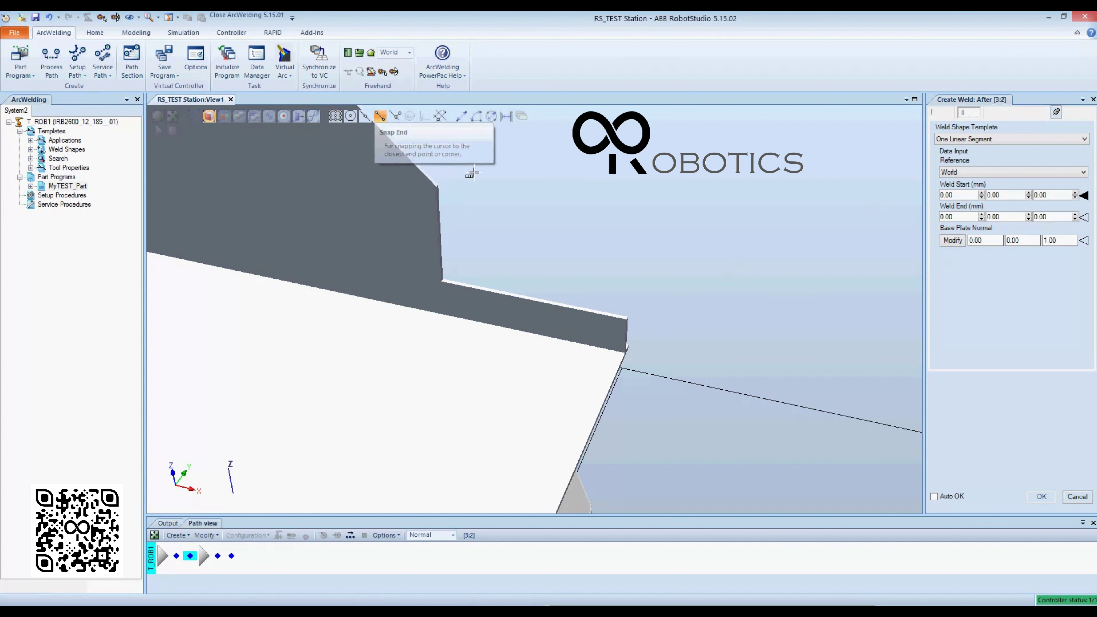
click(379, 117)
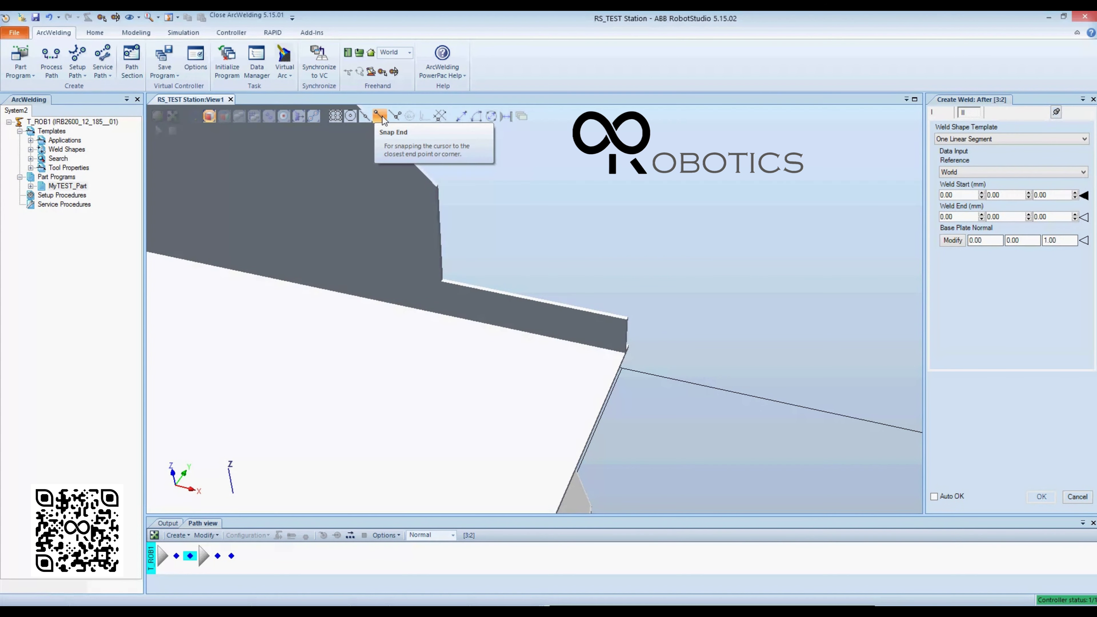
click(336, 116)
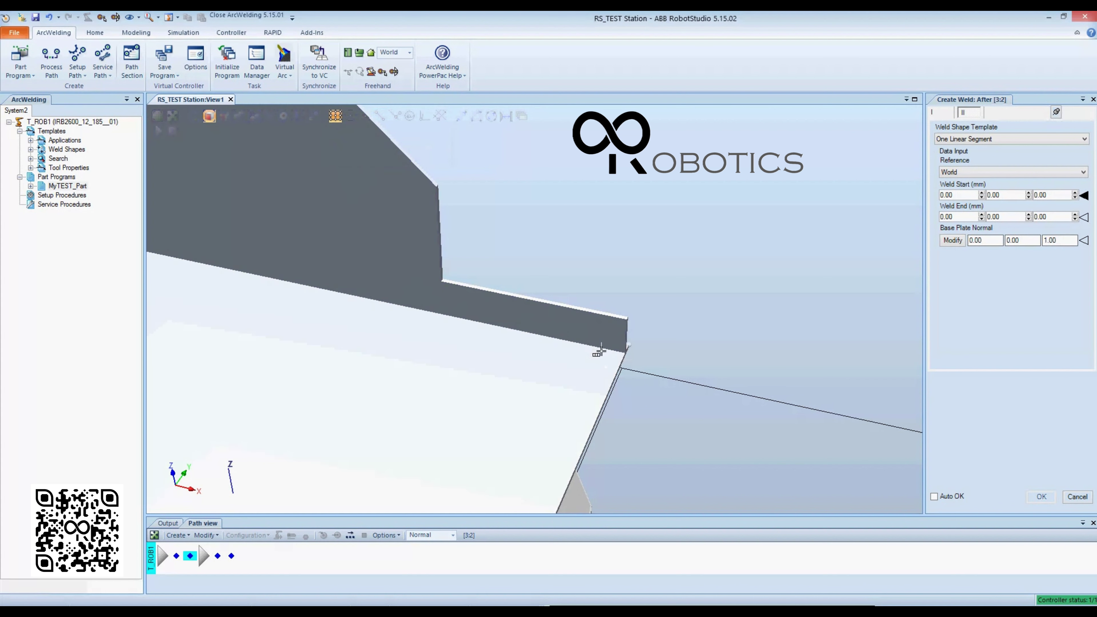
Step: Define the weld start at the base plate's outer corner and the weld end at its inner corner, along the inside of the side wall
ctrl+shift+drag(600, 352, 598, 361)
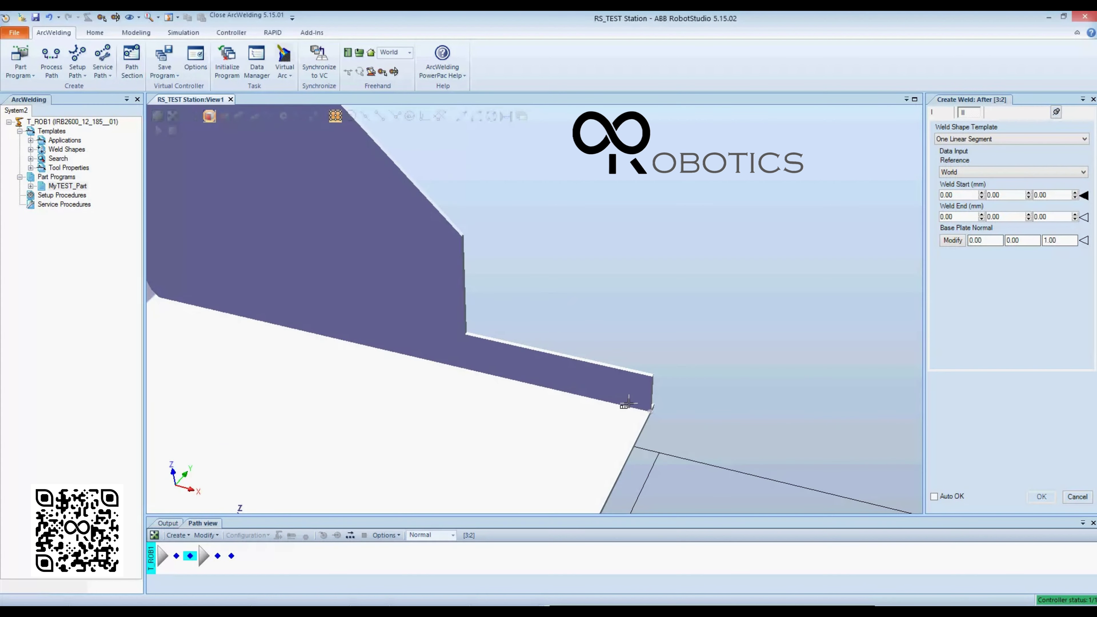
click(629, 402)
ctrl+shift+drag(629, 399, 353, 296)
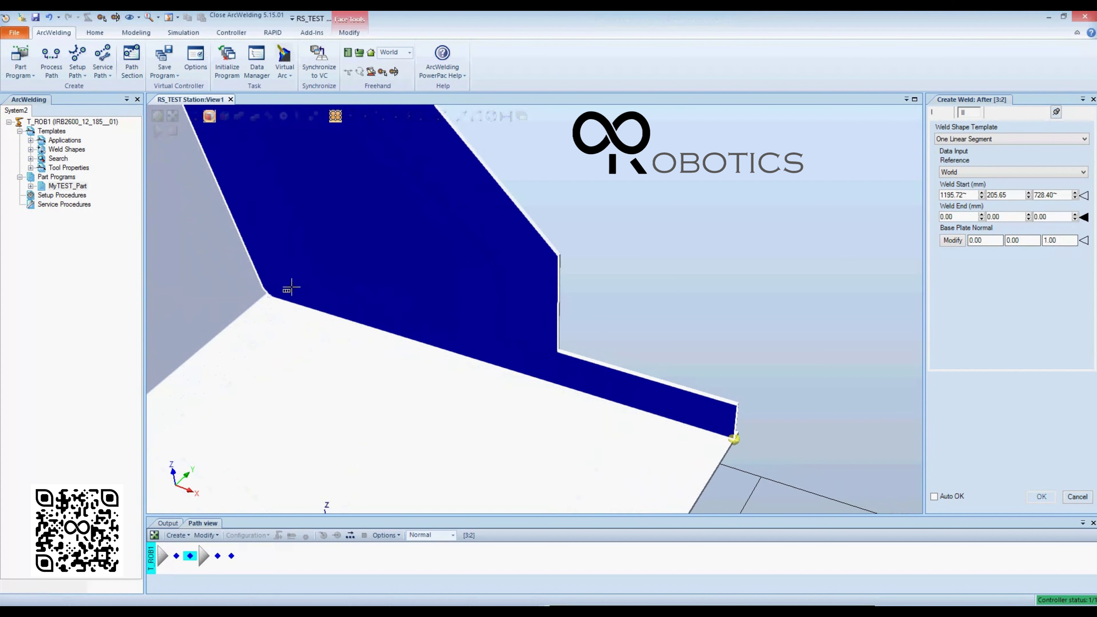
click(269, 295)
ctrl+shift+drag(421, 384, 557, 317)
scroll(545, 330, up, 5)
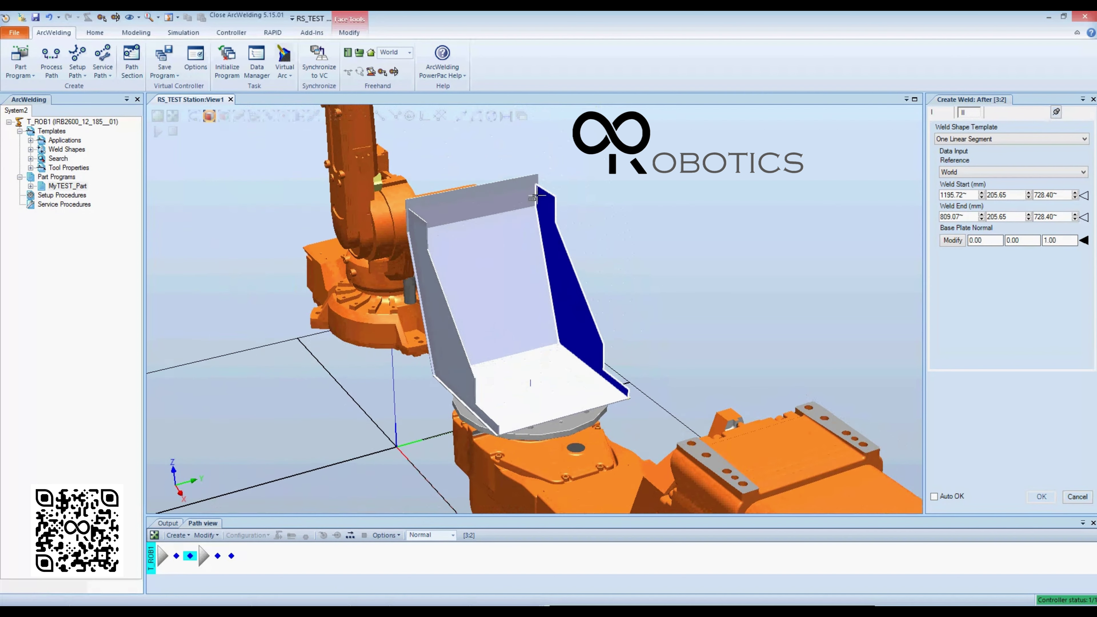
ctrl+shift+drag(545, 330, 553, 392)
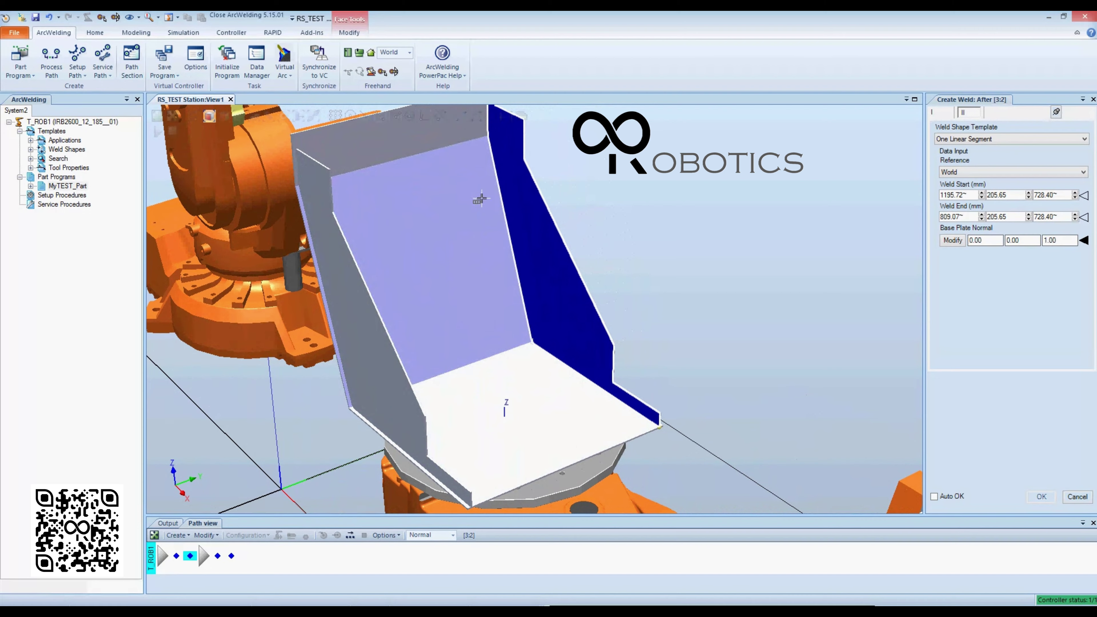
Step: Take the base plate normal from the side wall's inner face (0, -1, 0) and create the weld
scroll(582, 385, up, 3)
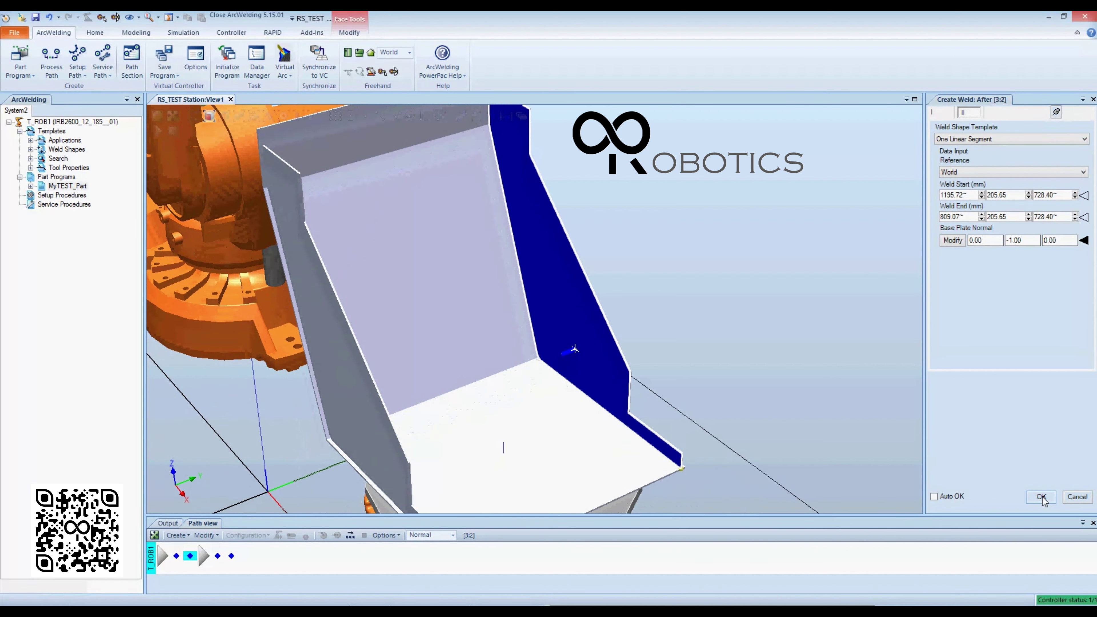
click(1041, 496)
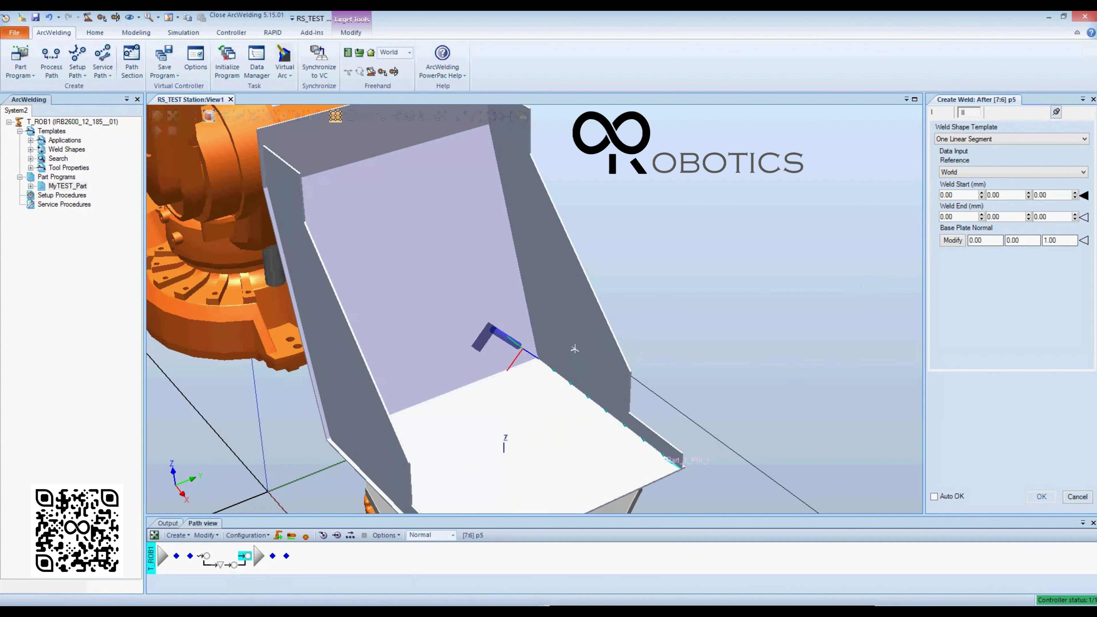
Step: Create a second weld along the same inner seam, from outer to inner corner, taking the base plate normal from the plate's upper face
ctrl+shift+drag(819, 374, 762, 372)
scroll(761, 372, up, 2)
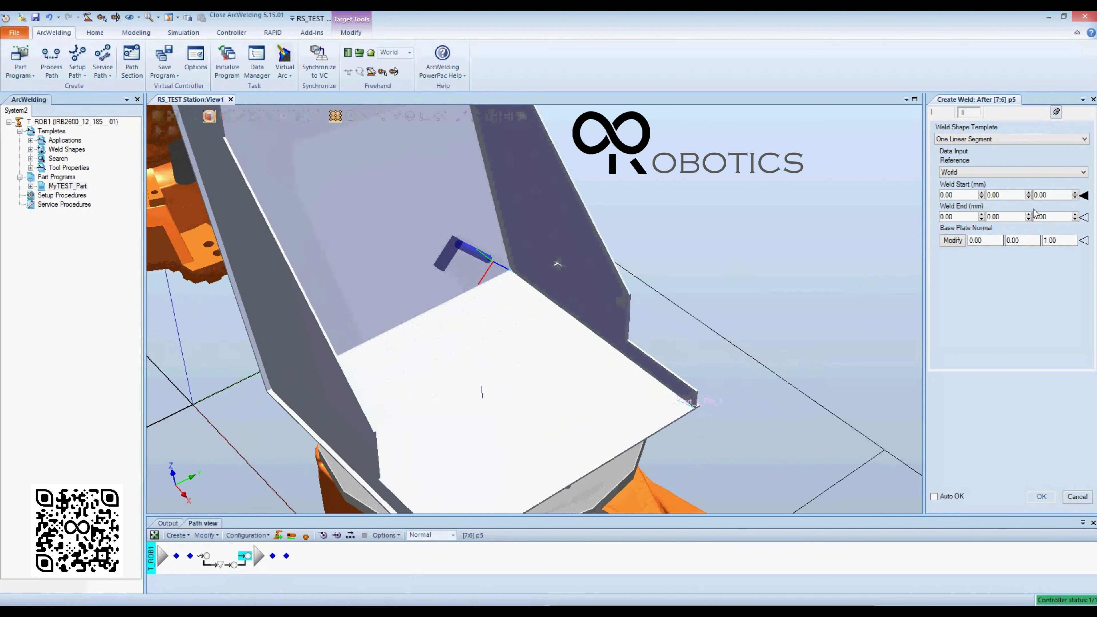
scroll(468, 247, up, 5)
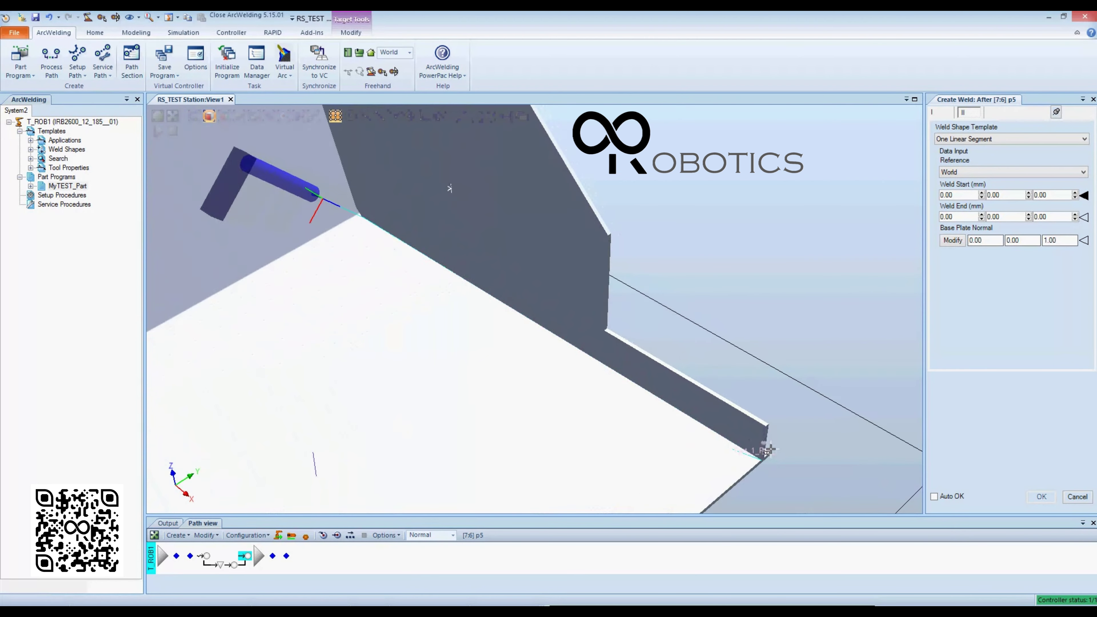
scroll(383, 185, down, 2)
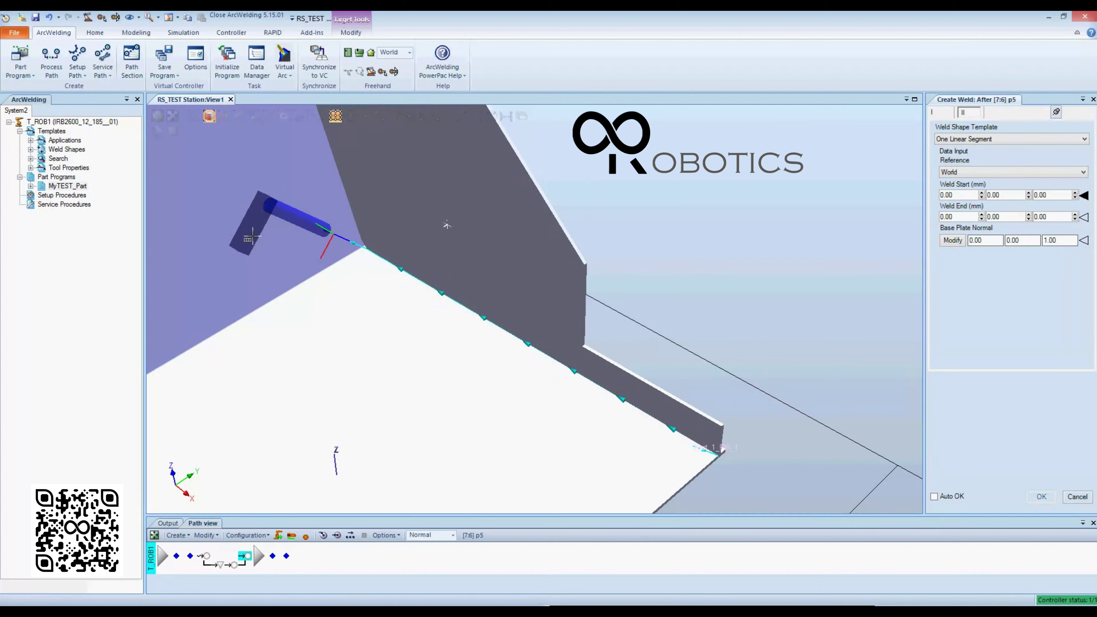
scroll(483, 208, up, 1)
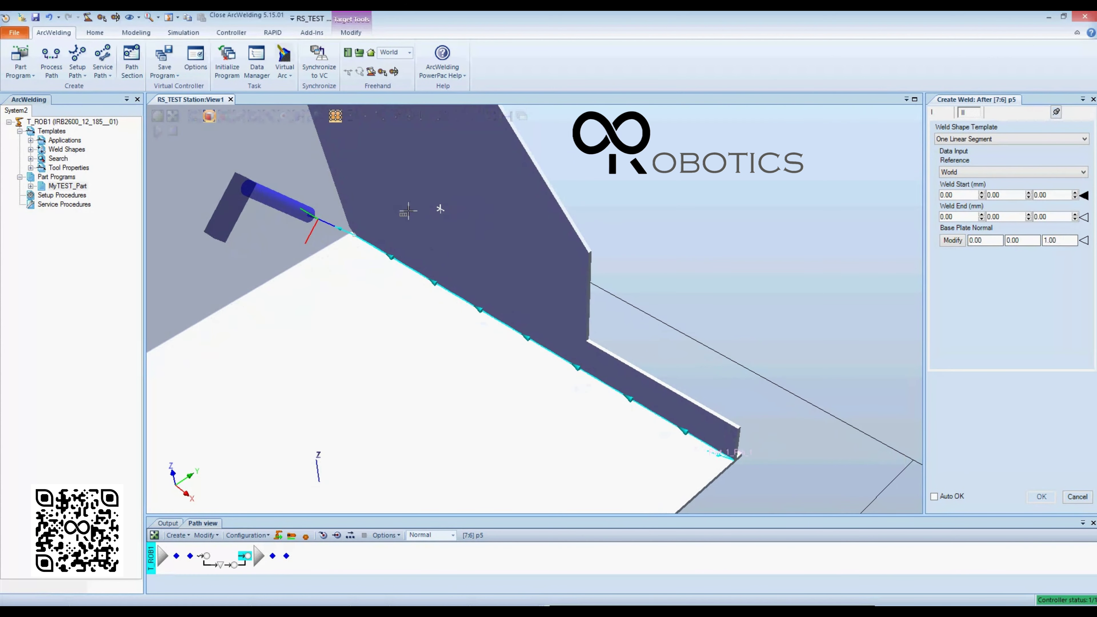
click(723, 452)
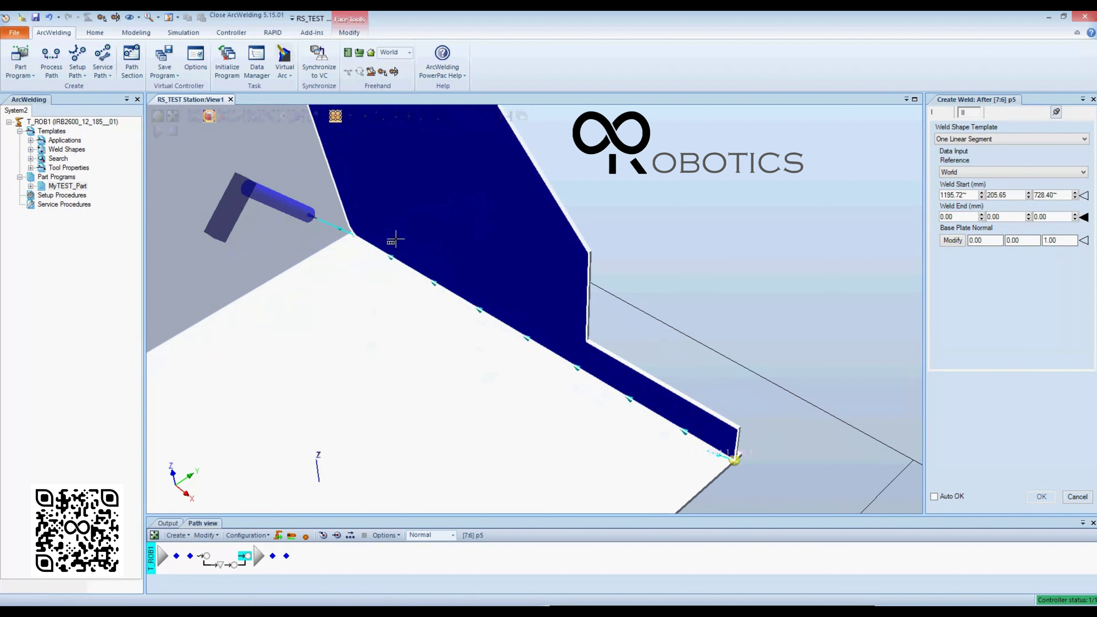
click(447, 370)
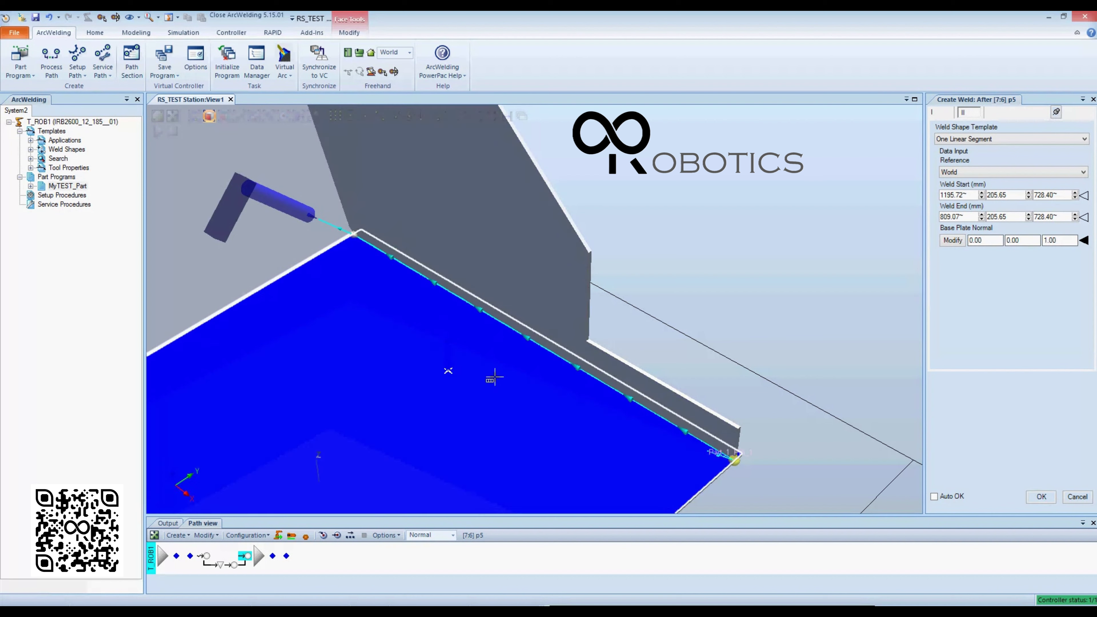
click(1041, 498)
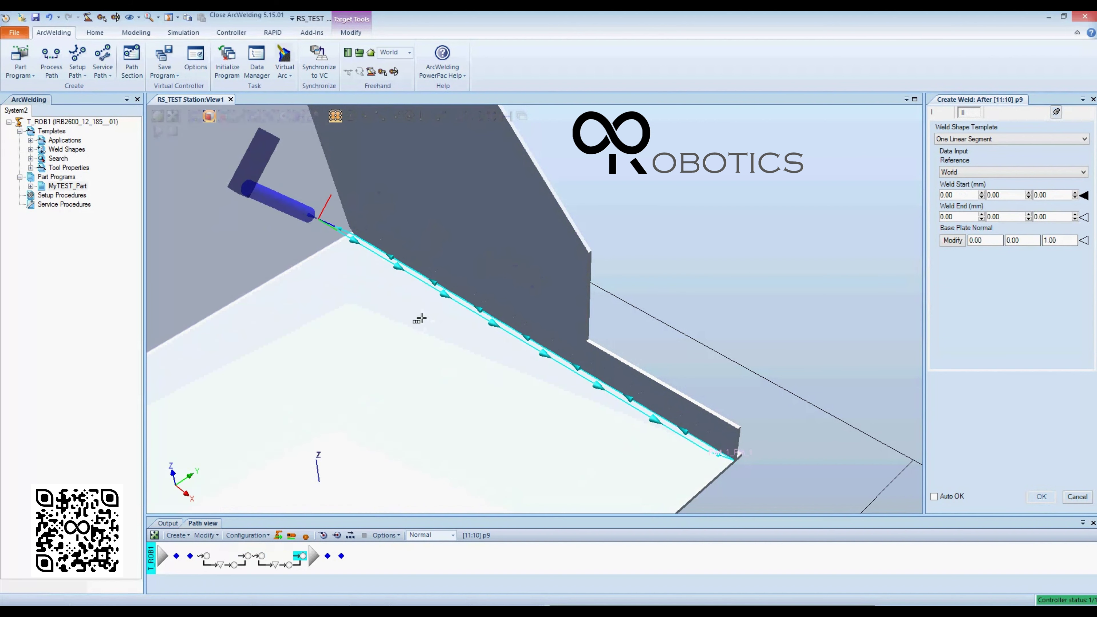
Step: Define a third weld along the same seam, starting at the base plate's outer corner and ending at its inner corner
scroll(476, 266, down, 2)
ctrl+shift+drag(477, 267, 534, 277)
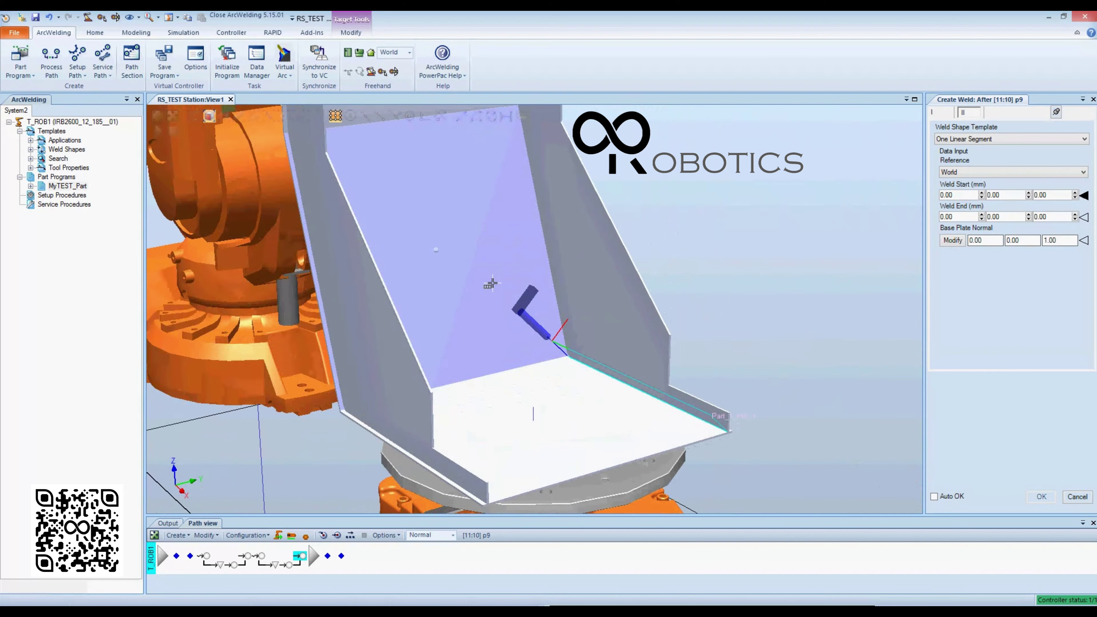
scroll(566, 295, up, 3)
scroll(600, 292, down, 4)
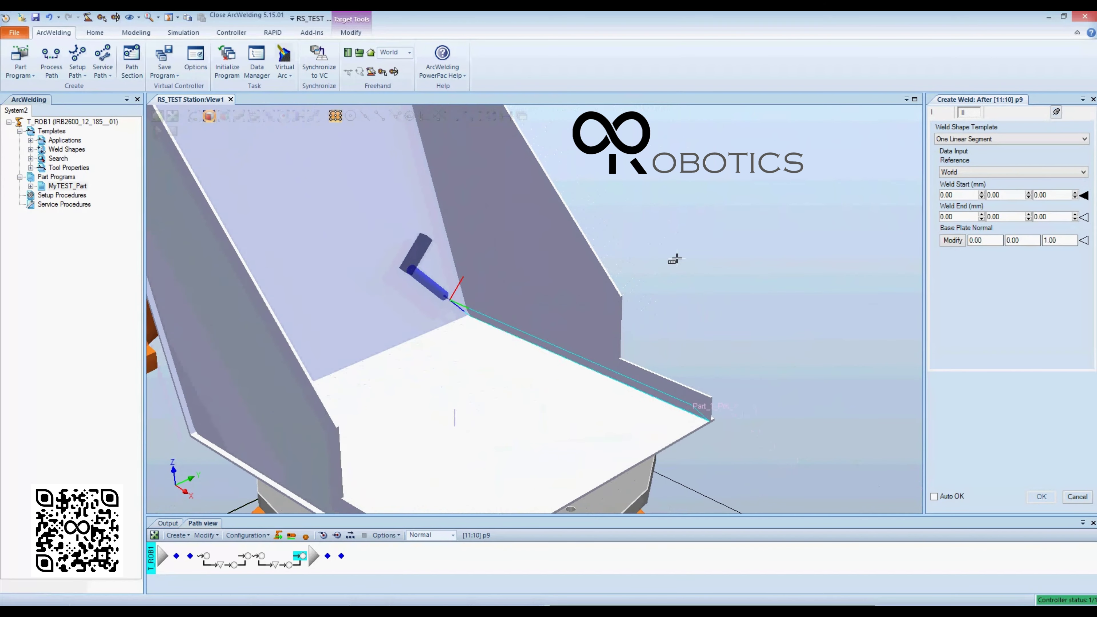
scroll(660, 297, up, 3)
ctrl+shift+drag(660, 297, 672, 295)
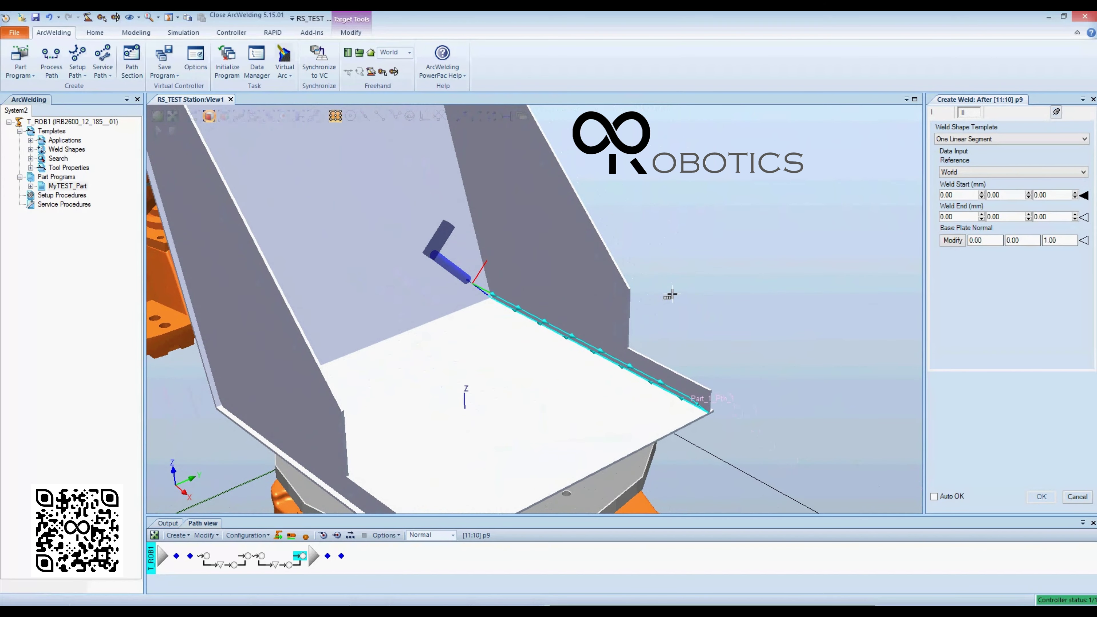
scroll(645, 352, down, 4)
scroll(647, 351, up, 3)
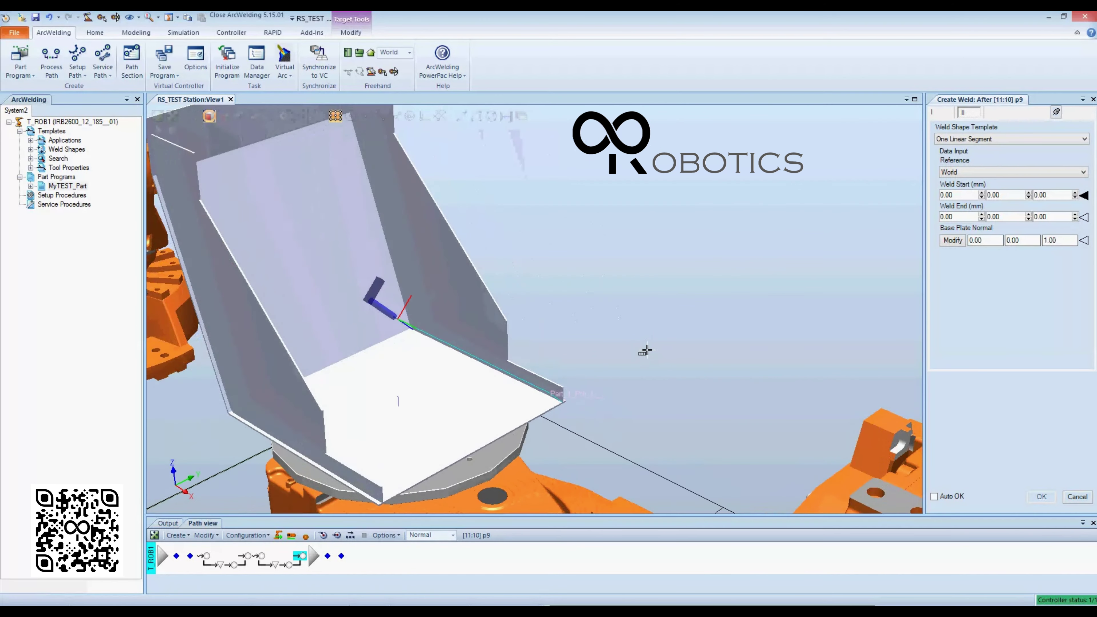
scroll(622, 325, up, 2)
scroll(514, 293, up, 4)
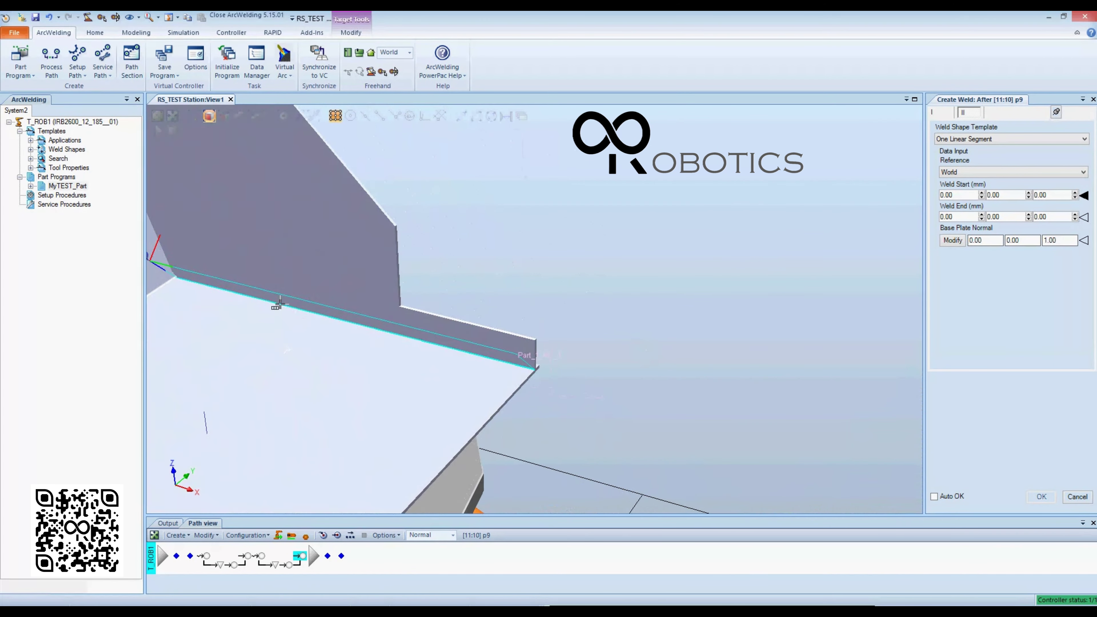
ctrl+shift+drag(279, 304, 291, 304)
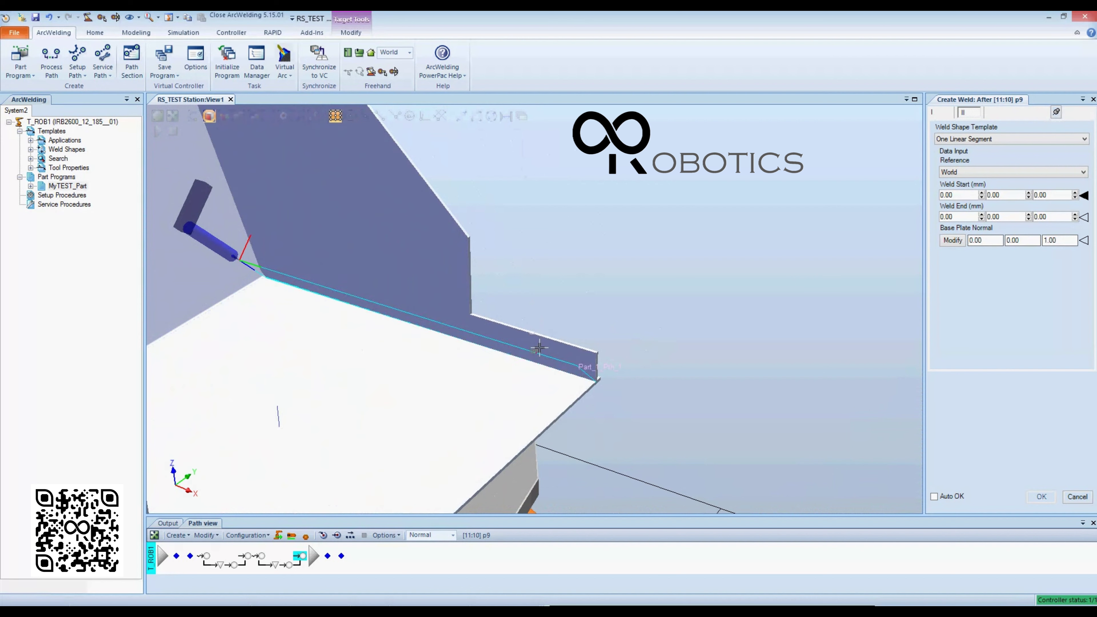
ctrl+shift+drag(539, 348, 587, 371)
click(588, 374)
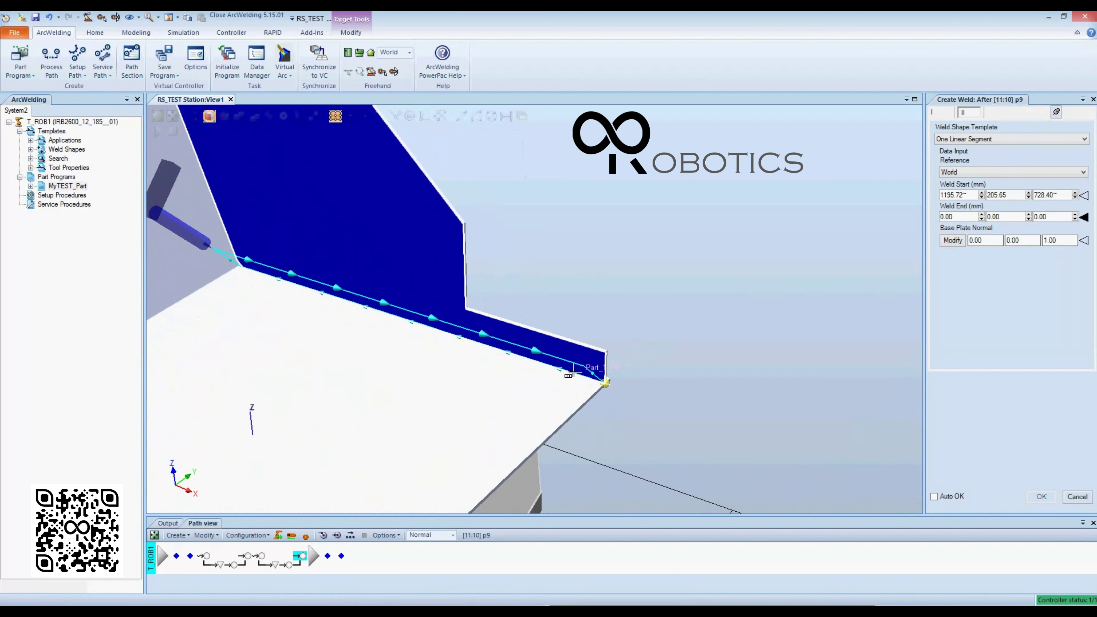
click(277, 248)
Step: Take the third weld's base plate normal from the narrow upper face of the side wall's low section, and create the weld
ctrl+shift+drag(382, 327, 721, 429)
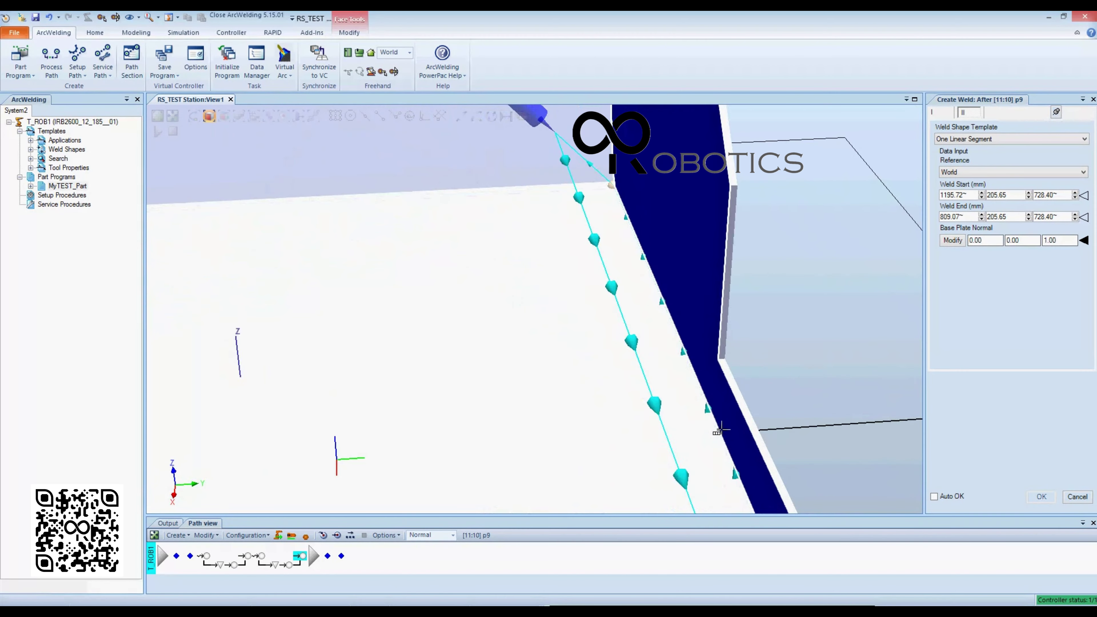
click(746, 418)
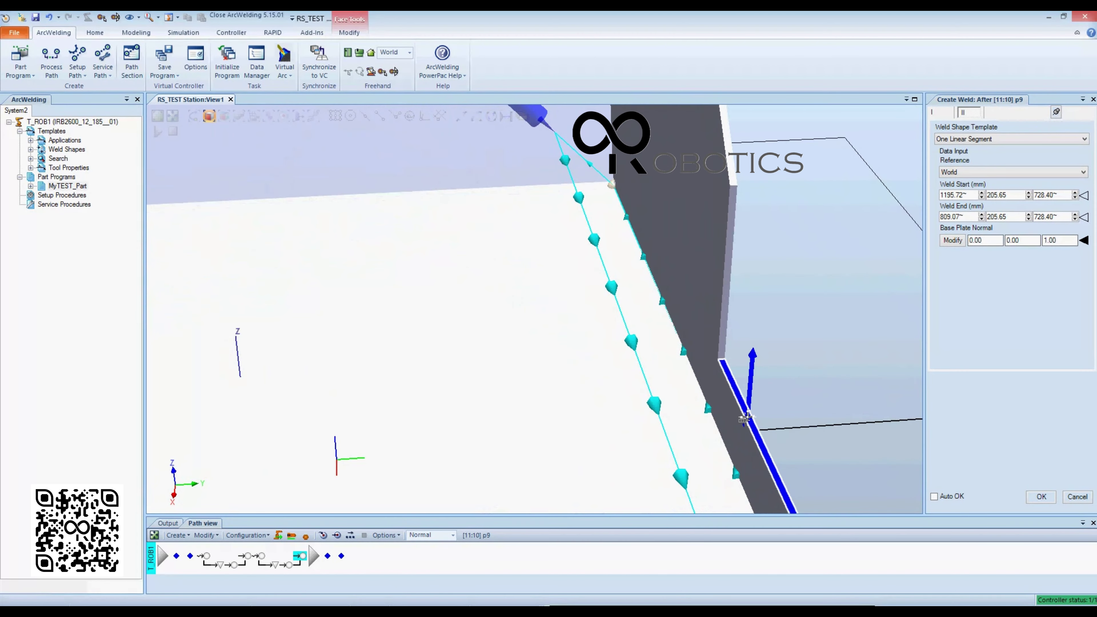
click(1039, 497)
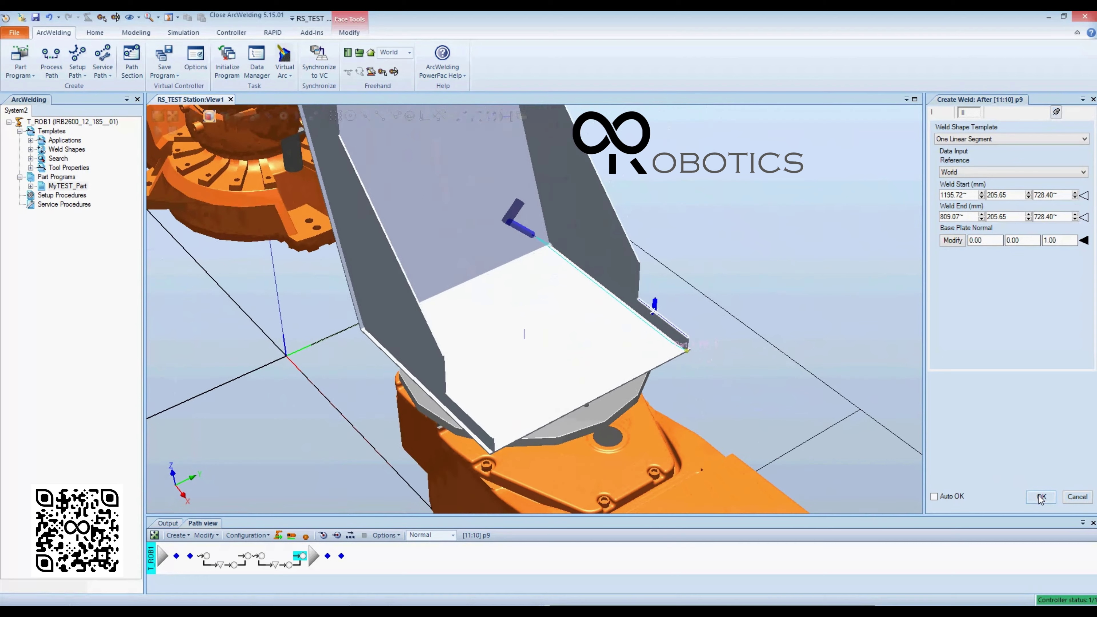
ctrl+shift+drag(746, 506, 618, 371)
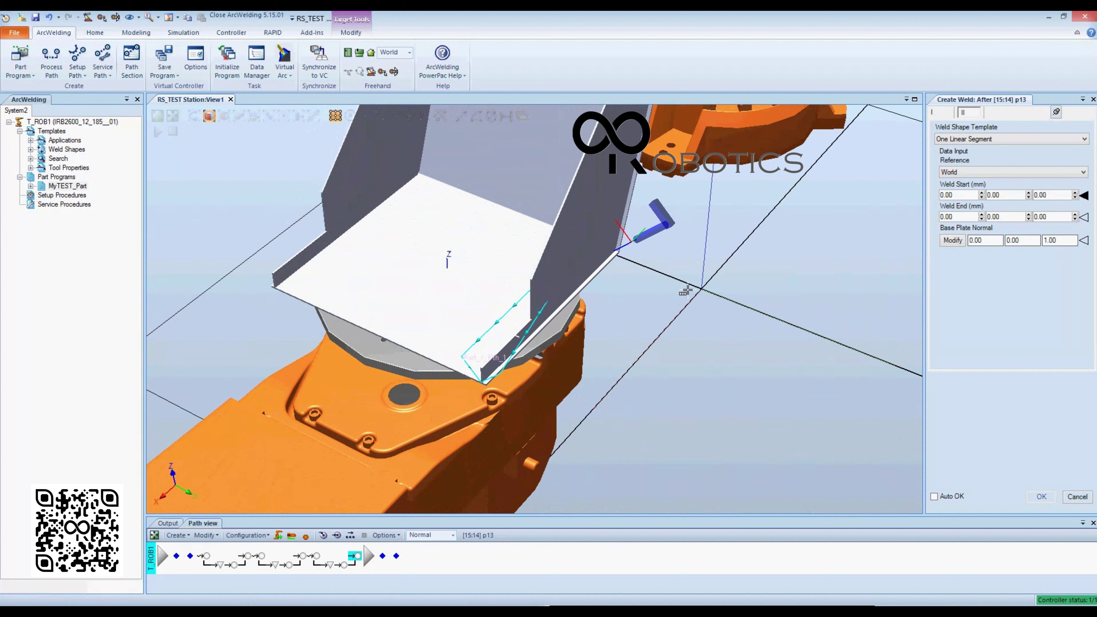
ctrl+shift+drag(686, 290, 657, 309)
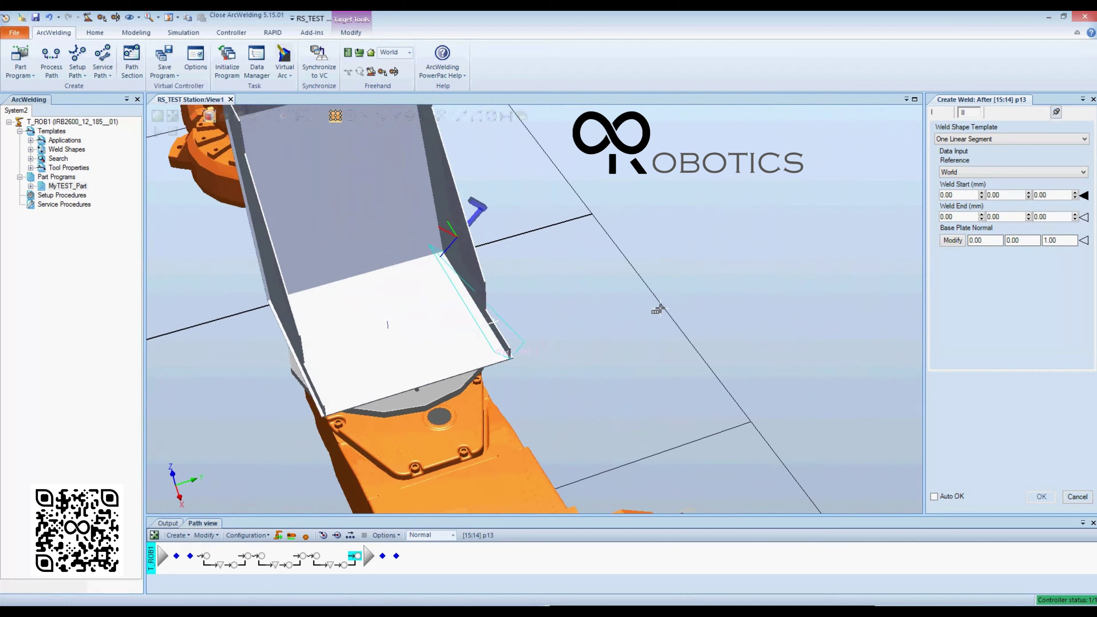